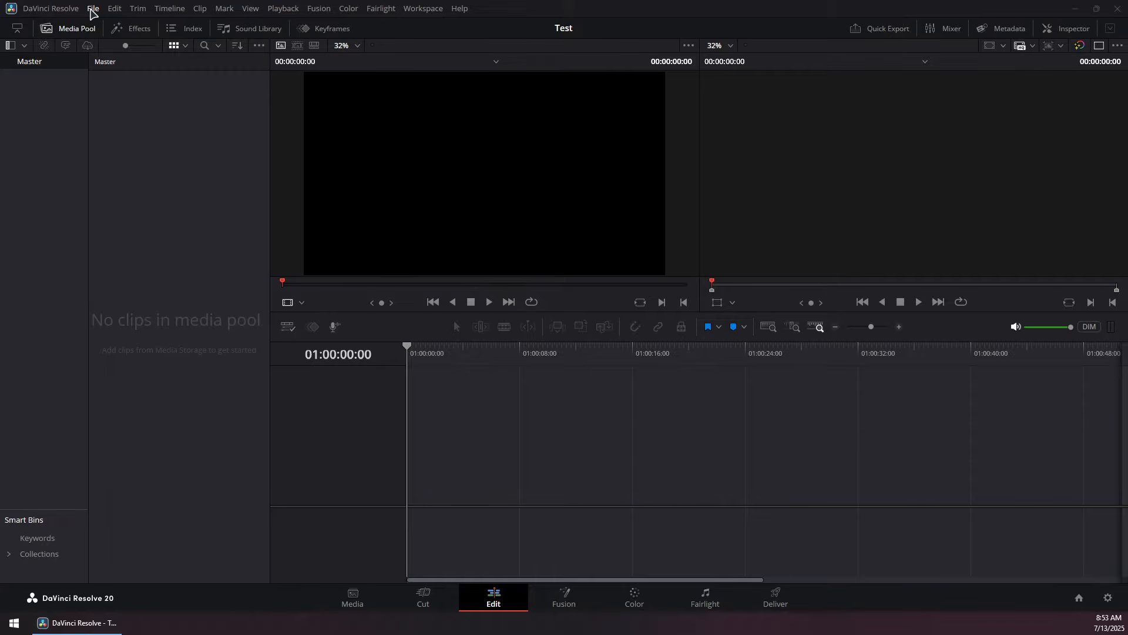
- Create a new project named Youtube with the Videos folder as its media location
left_click(92, 12)
left_click(93, 24)
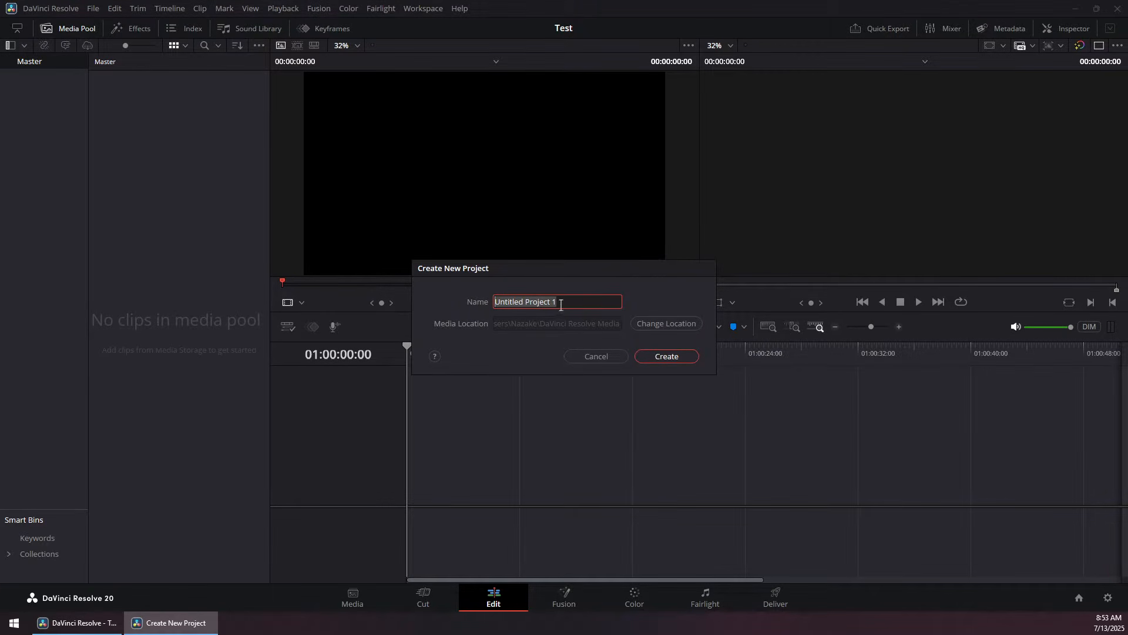
type("Youtube")
left_click(667, 323)
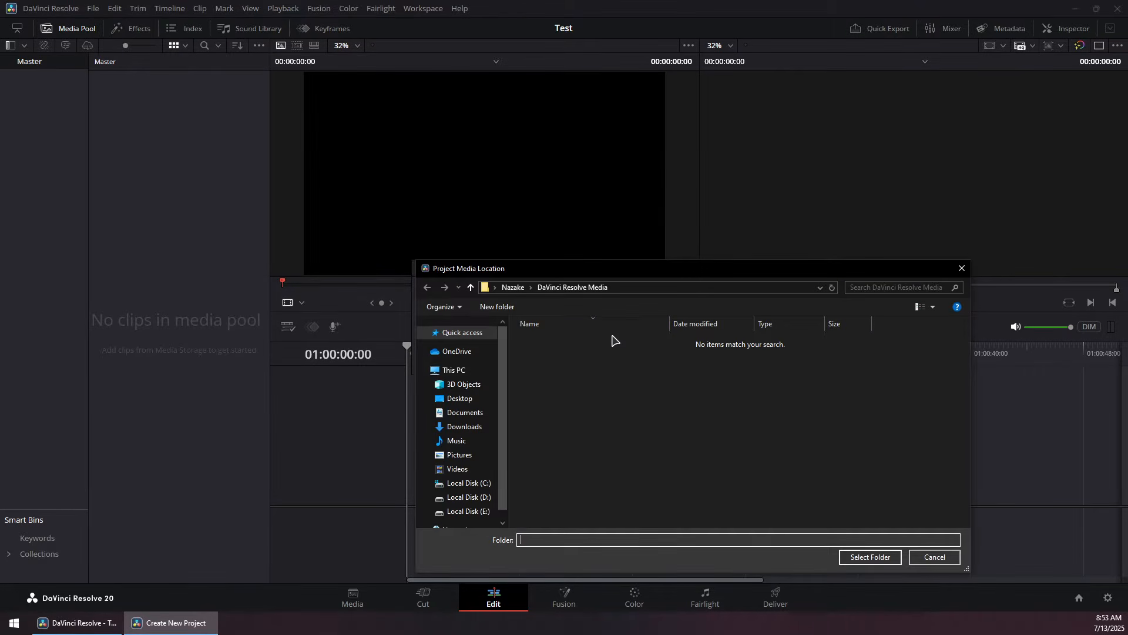
left_click(458, 468)
left_click(863, 557)
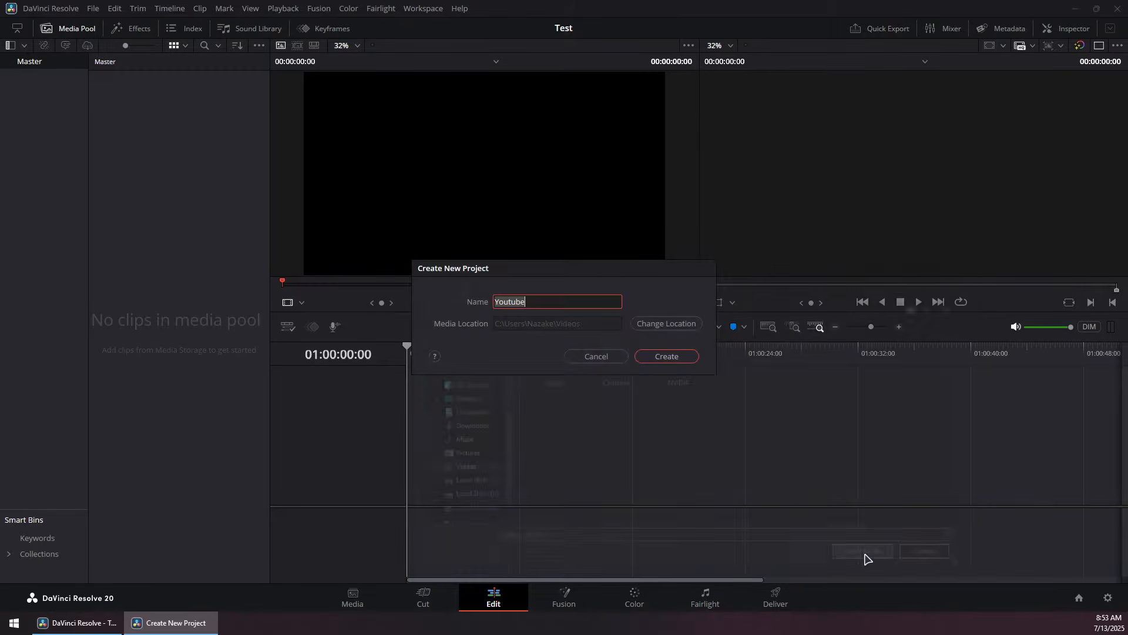
left_click(652, 357)
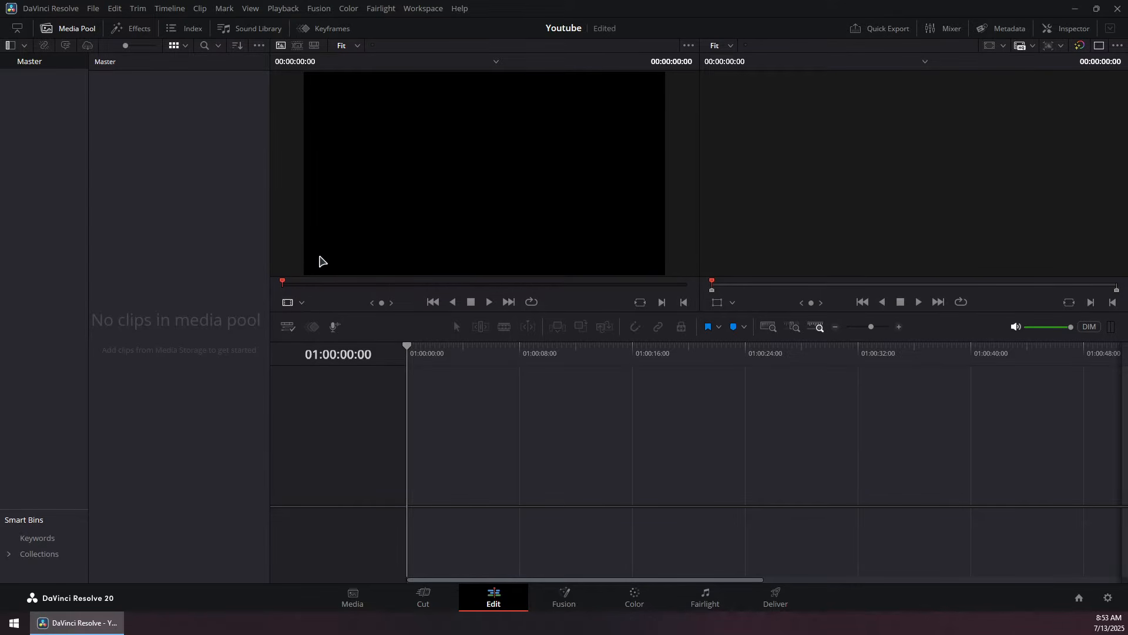
- Open the project settings and review the timeline resolution options, keeping 1920 x 1080 HD
left_click(115, 10)
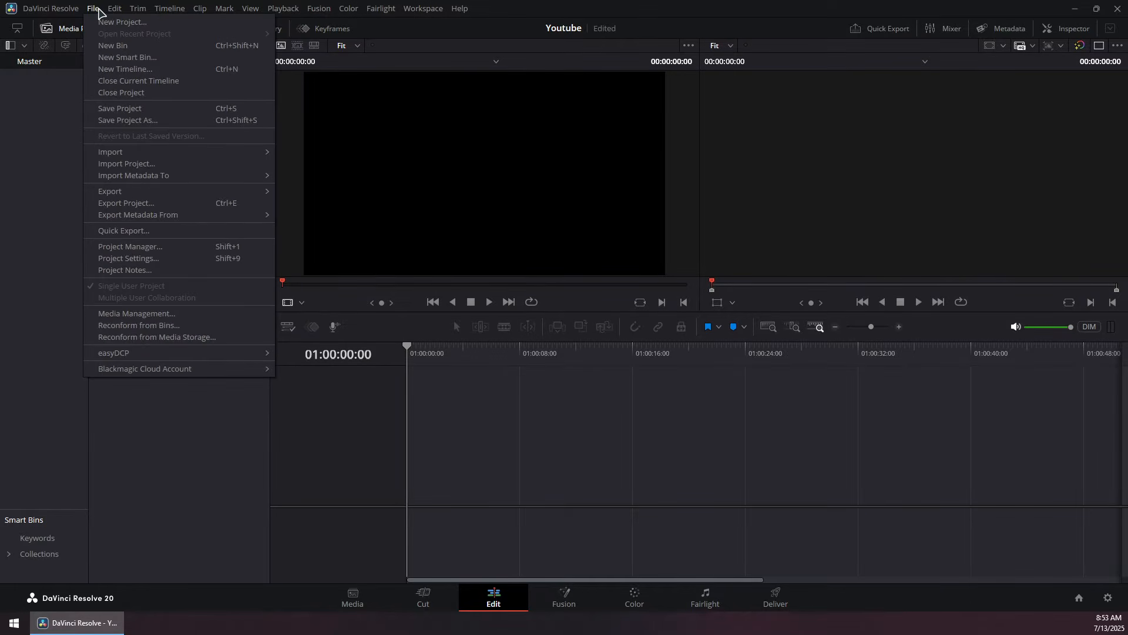
left_click(97, 12)
left_click(99, 12)
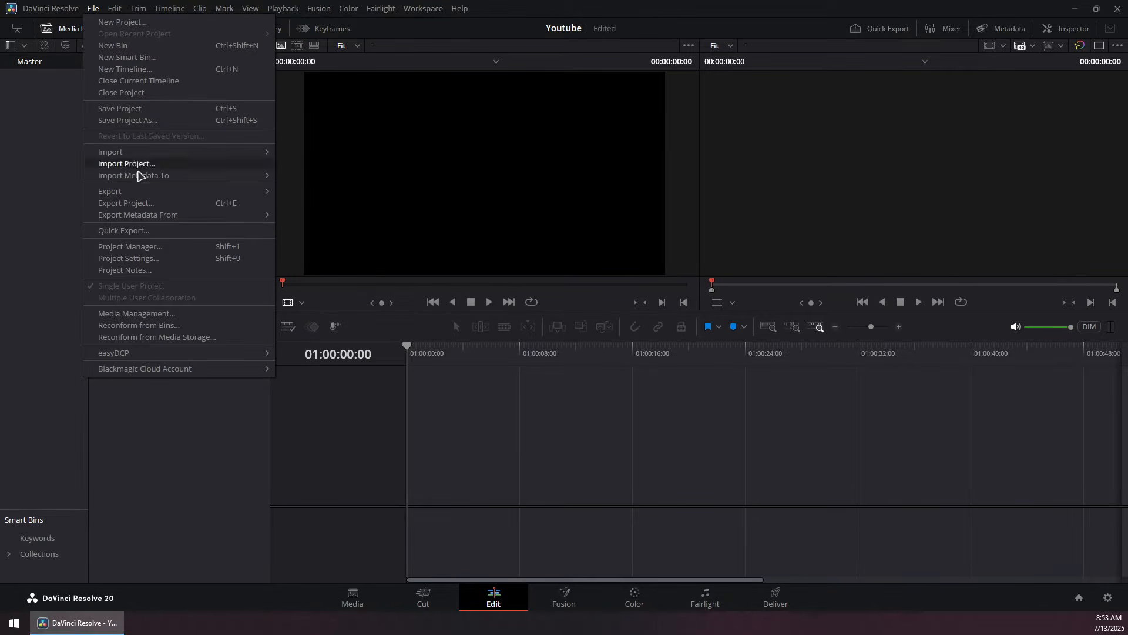
left_click(144, 261)
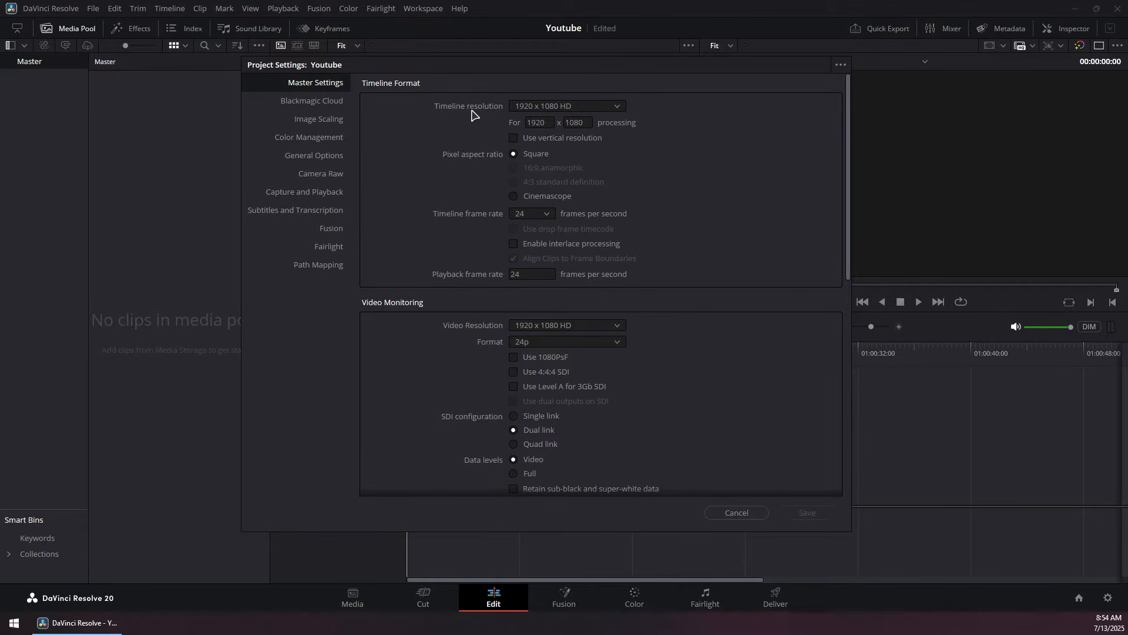
left_click(571, 107)
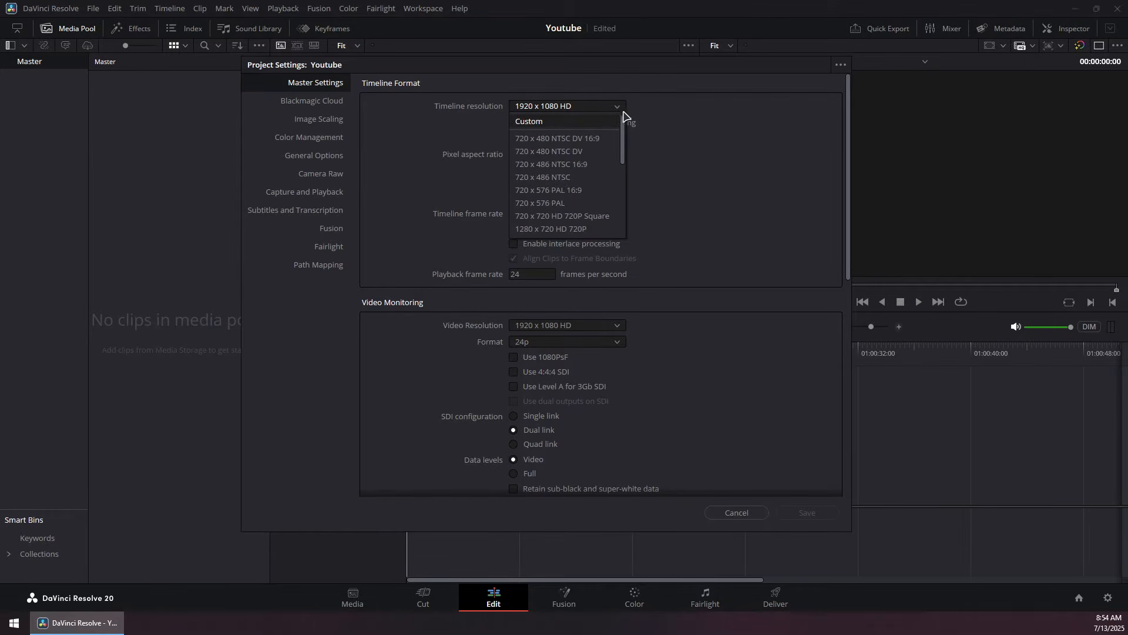
left_click(705, 121)
left_click(542, 109)
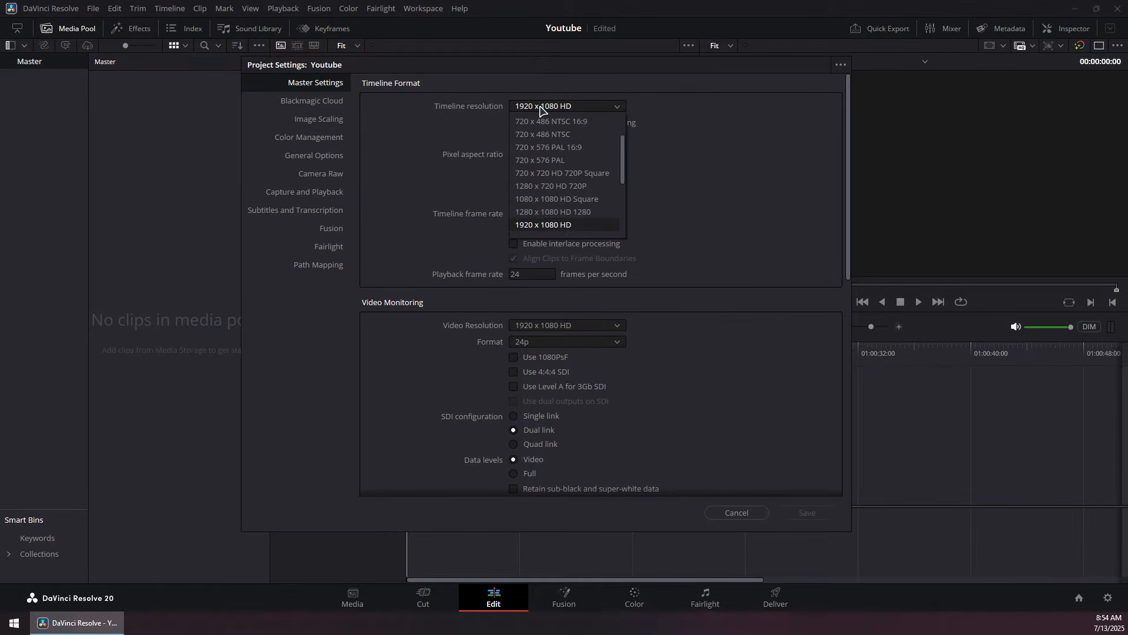
left_click(542, 109)
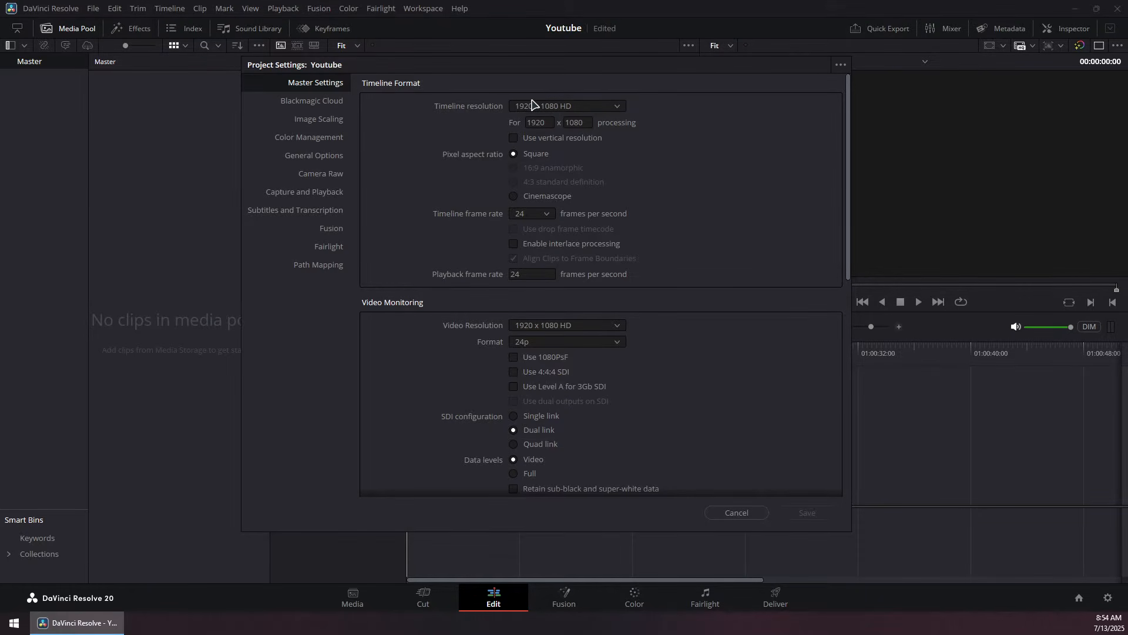
- Set the timeline frame rate to 30 frames per second and save the project settings
left_click(514, 138)
left_click(538, 215)
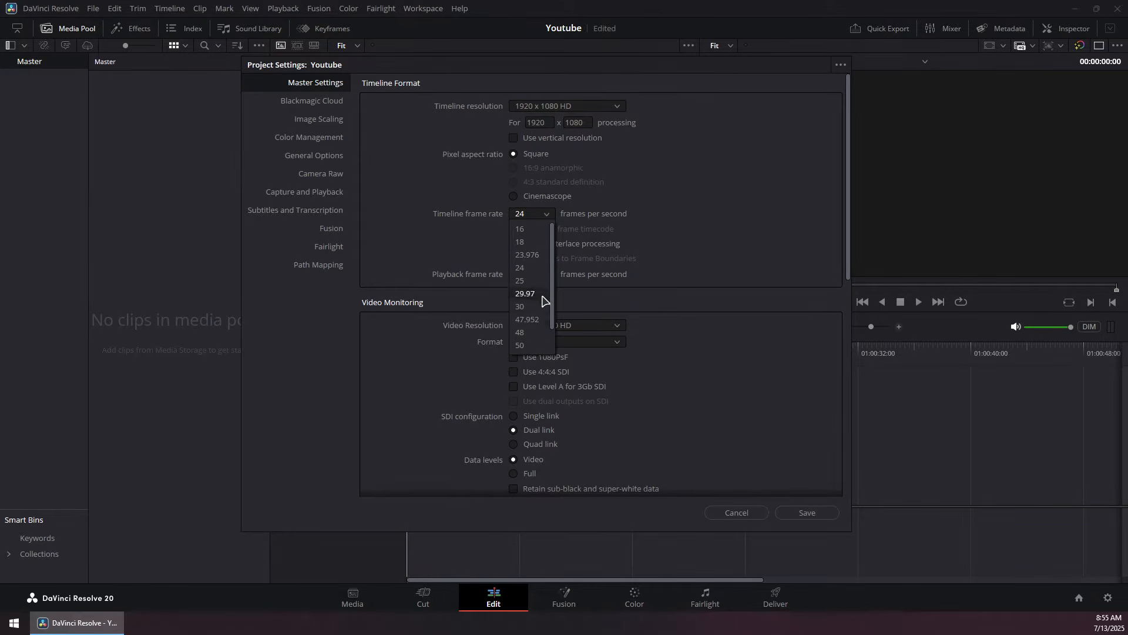
scroll(537, 306, "down", 2)
left_click(519, 280)
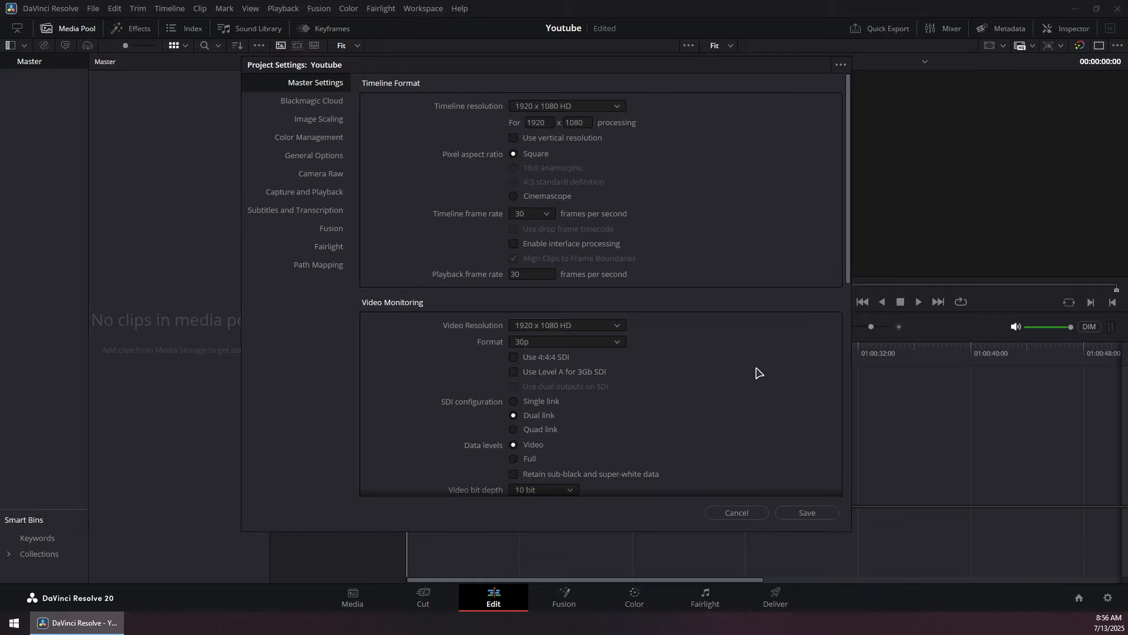
left_click(801, 514)
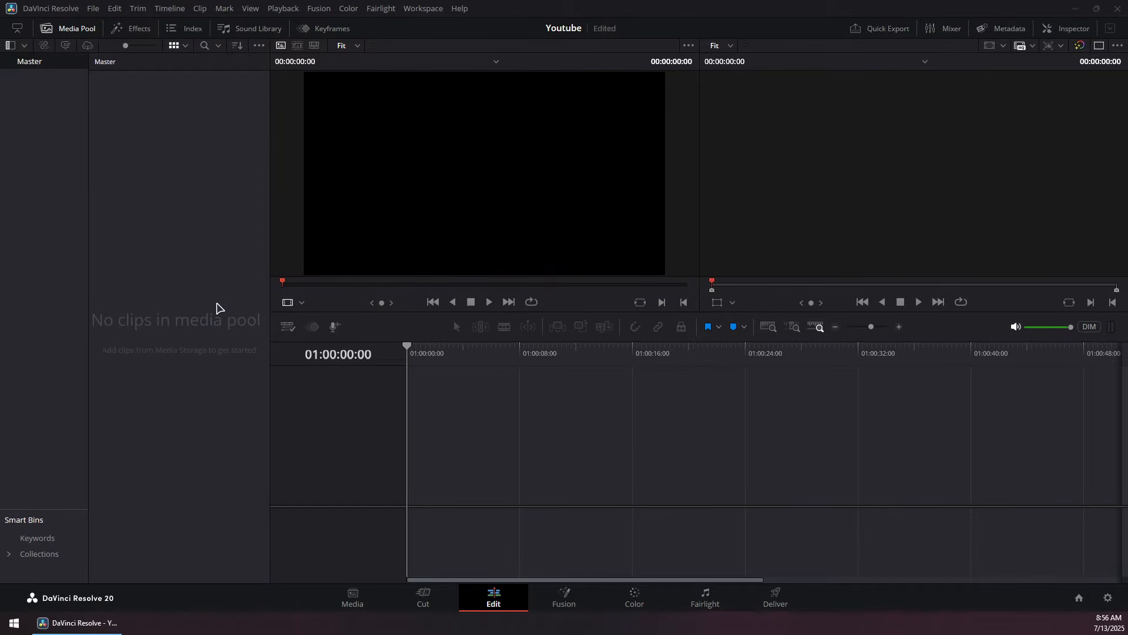
- Import video 1 from the Videos folder into the media pool and change the project frame rate to match it
right_click(185, 323)
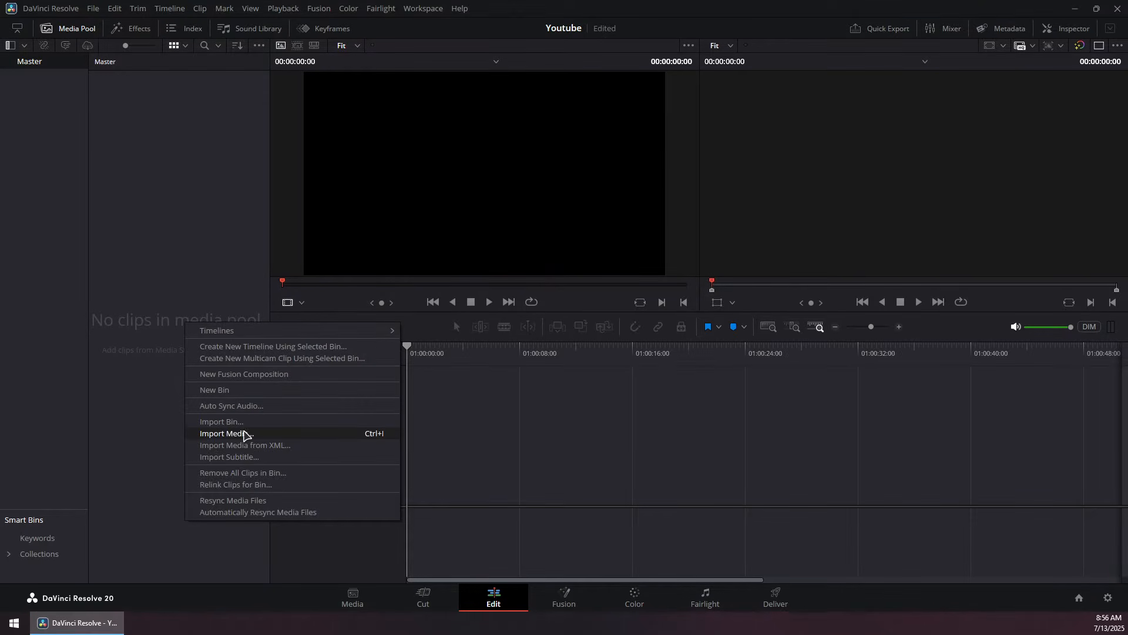
left_click(219, 434)
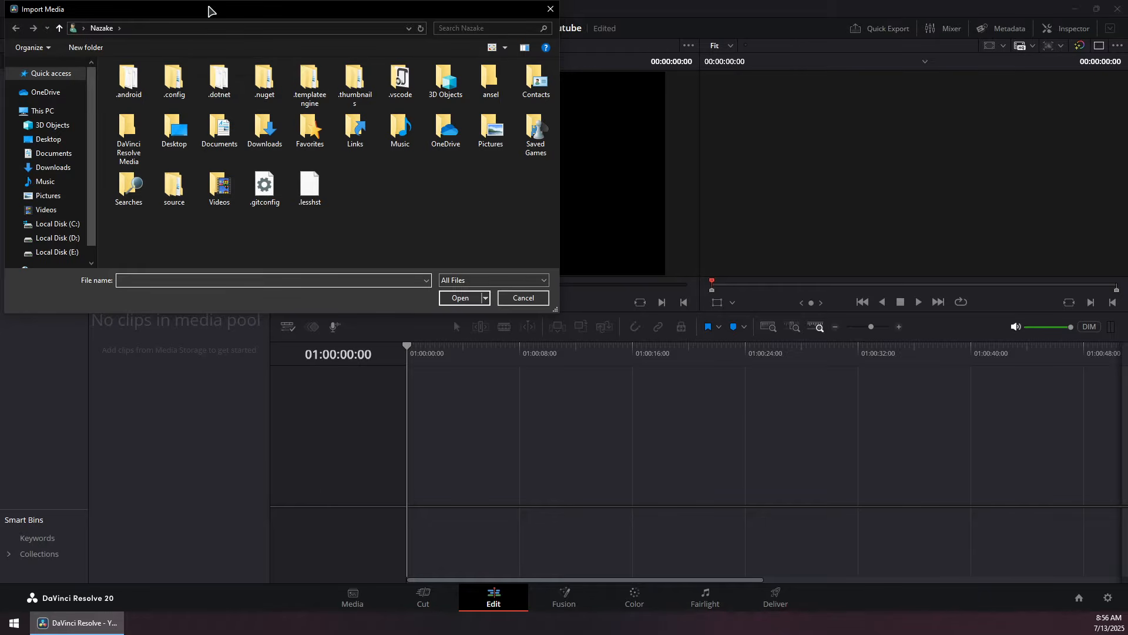
left_click_drag(212, 12, 223, 102)
left_click(65, 300)
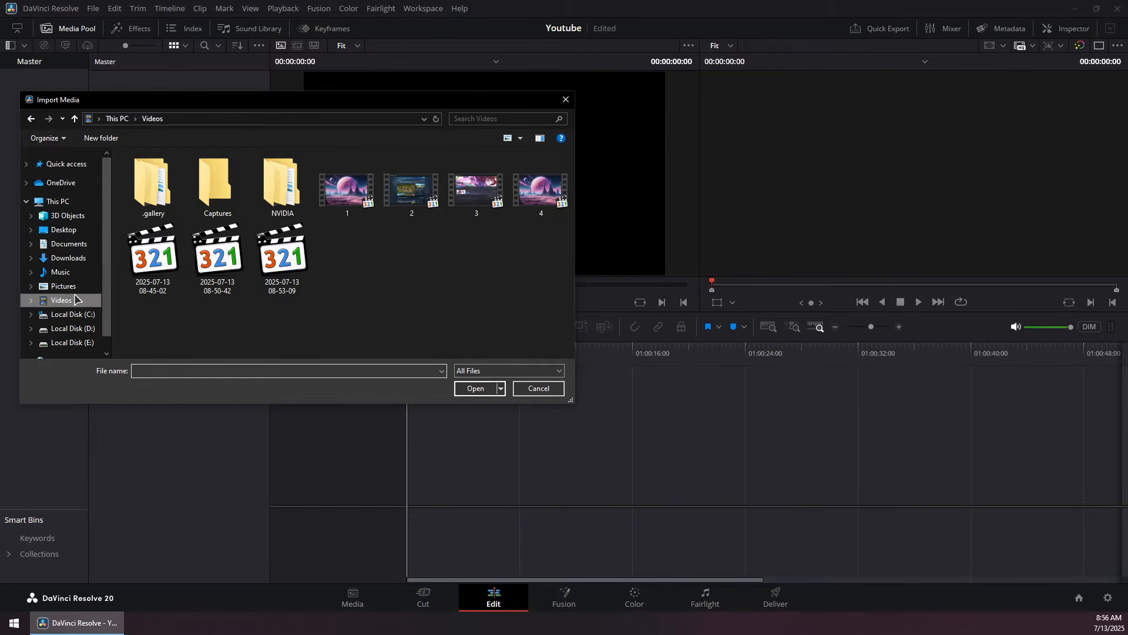
left_click(343, 191)
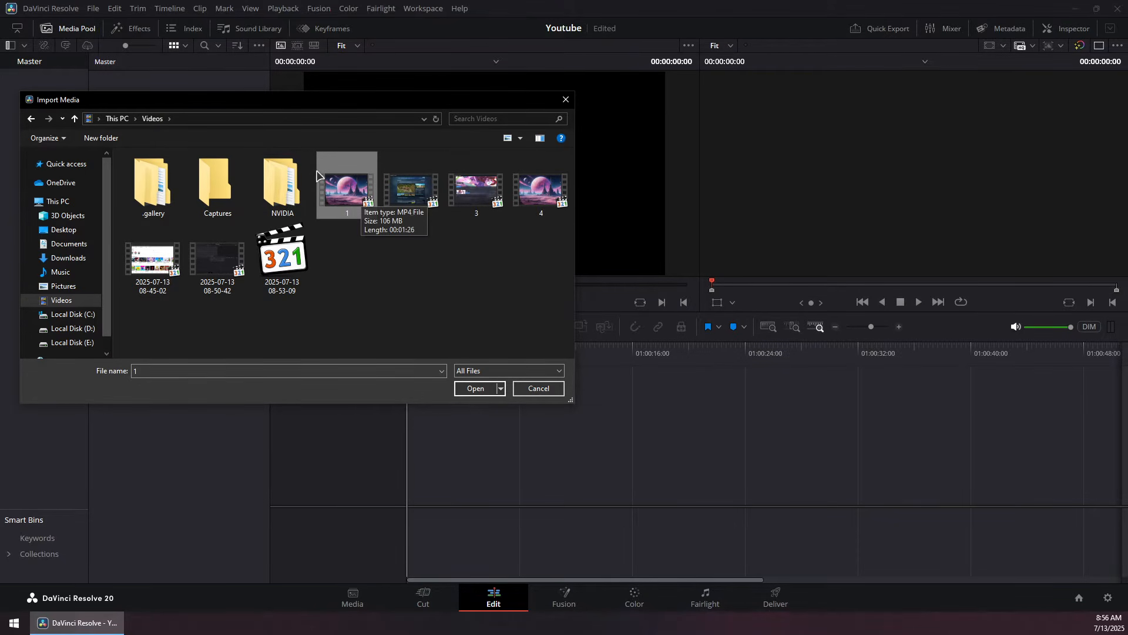
left_click(475, 390)
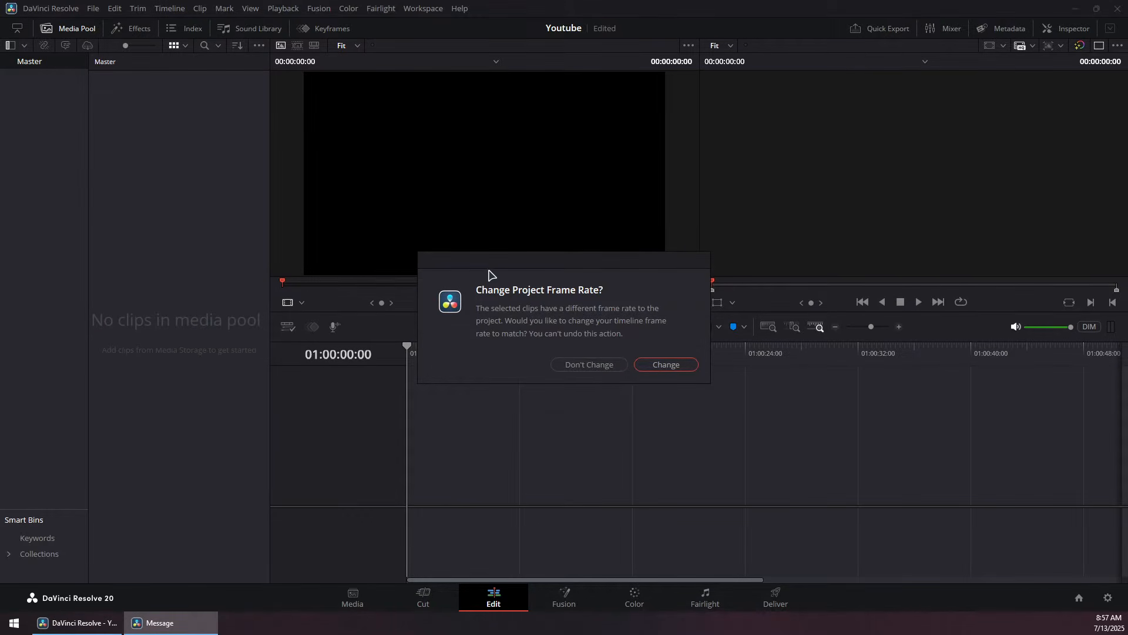
left_click_drag(509, 264, 499, 247)
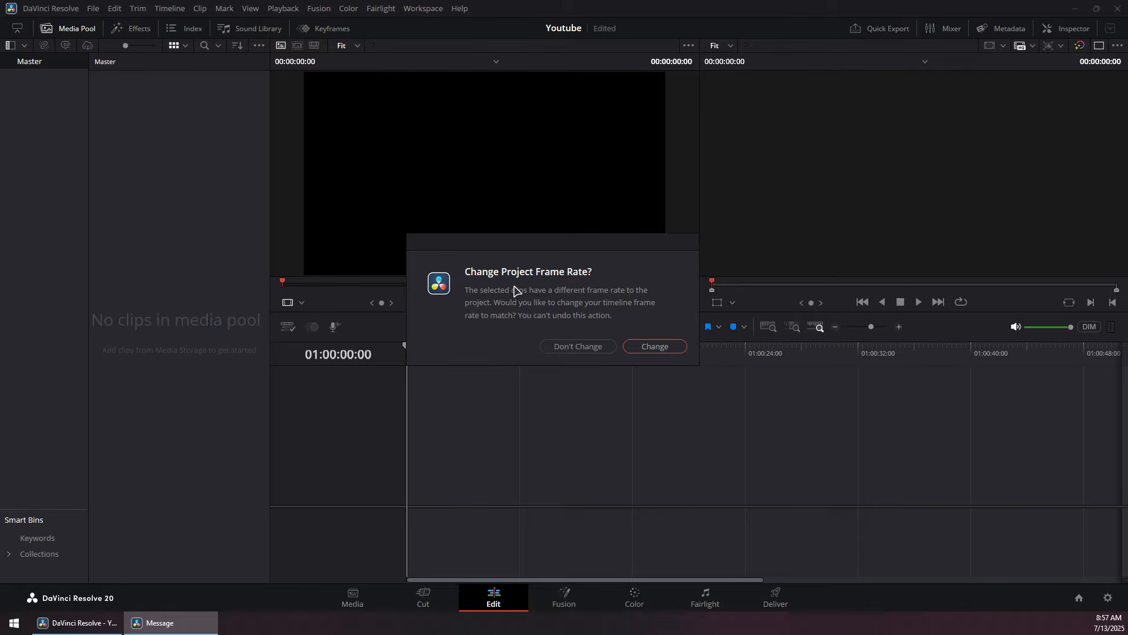
left_click(655, 347)
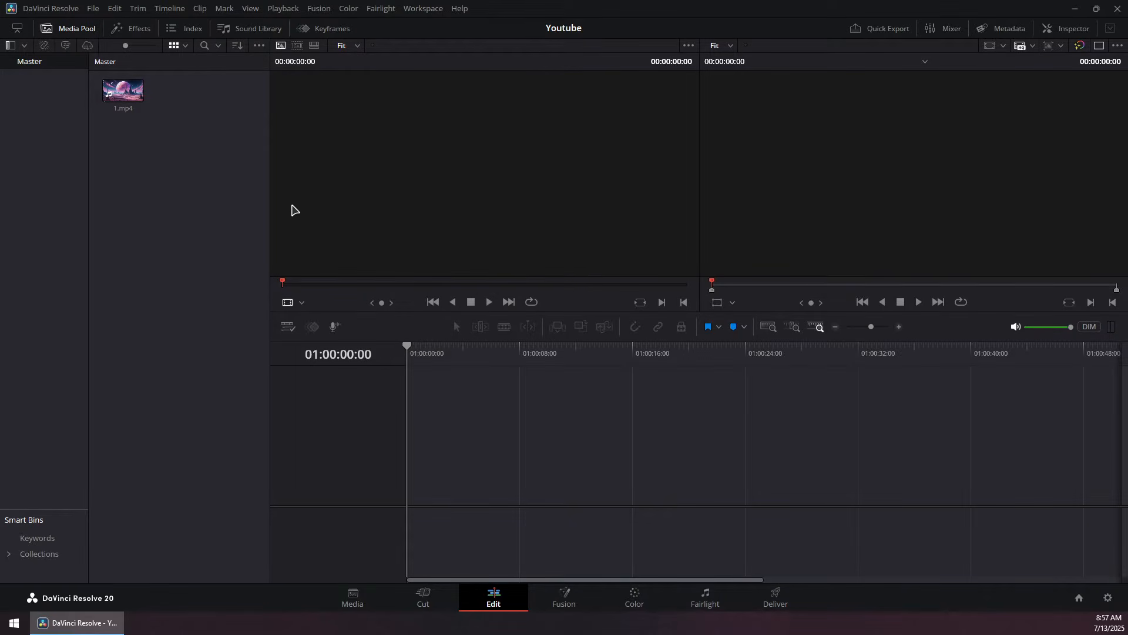
- Place the 1.mp4 clip from the media pool at the start of the empty timeline
left_click(122, 92)
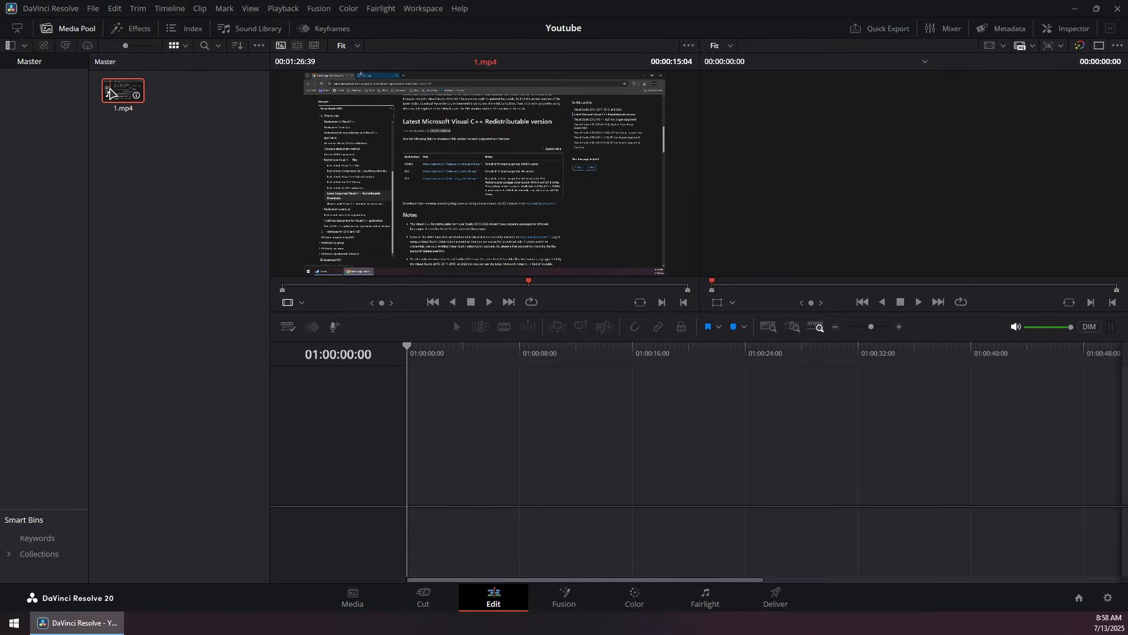
left_click_drag(109, 92, 436, 394)
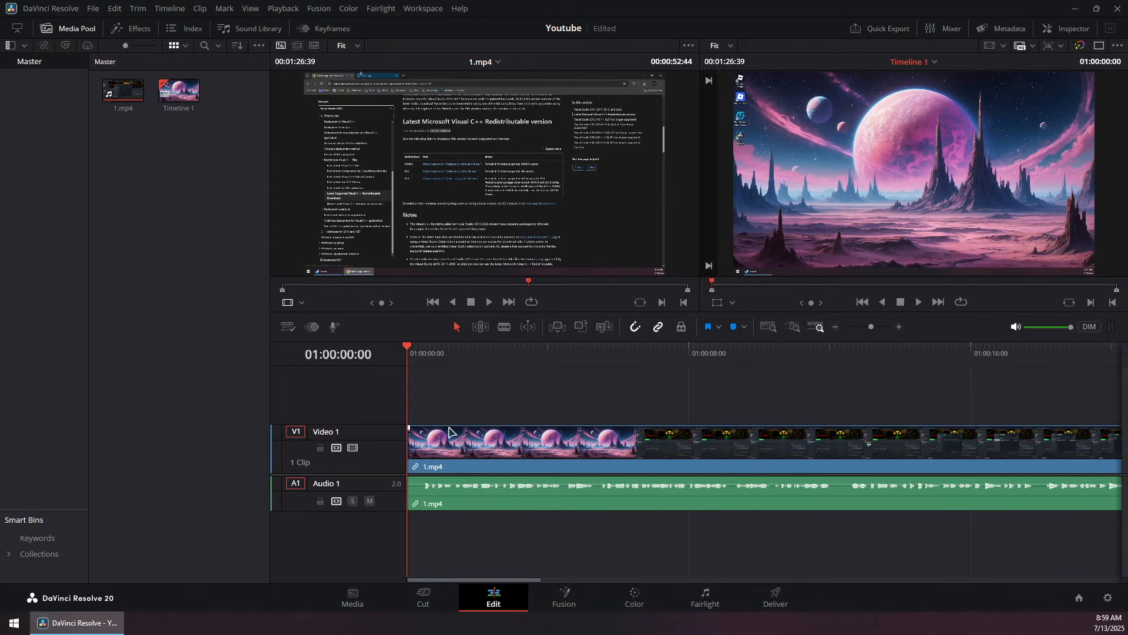
left_click_drag(496, 582, 462, 582)
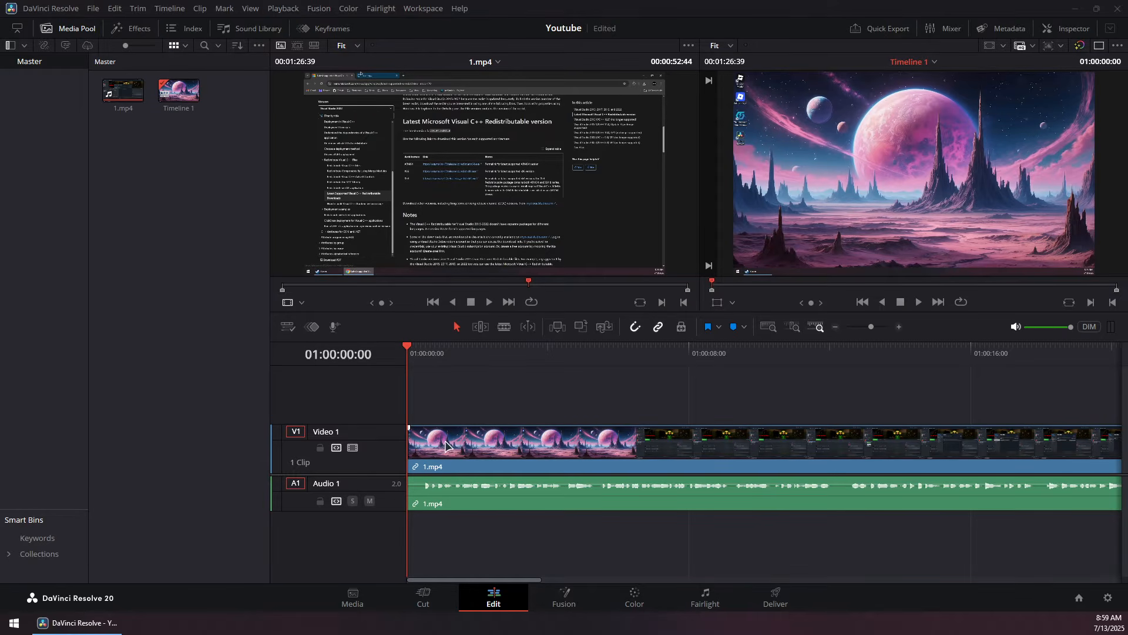
- Select the timeline clip and scrub through the footage, returning the playhead to the timeline's start
left_click(516, 450)
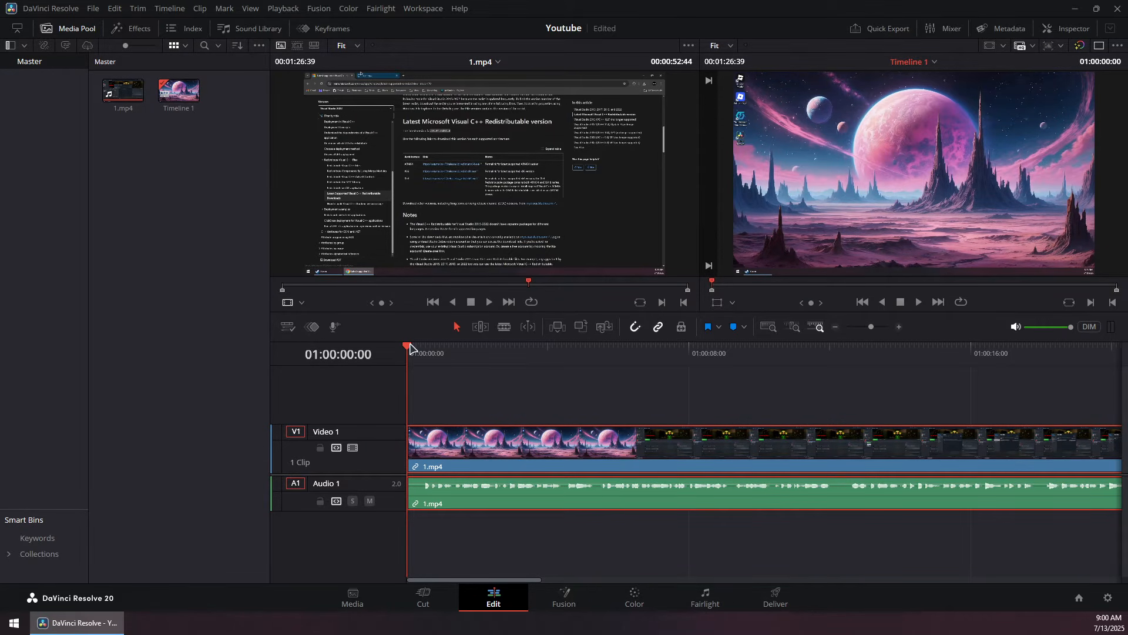
mouse_move(408, 350)
left_mouse_down()
mouse_move(428, 350)
mouse_move(387, 351)
left_mouse_up()
left_click(109, 89)
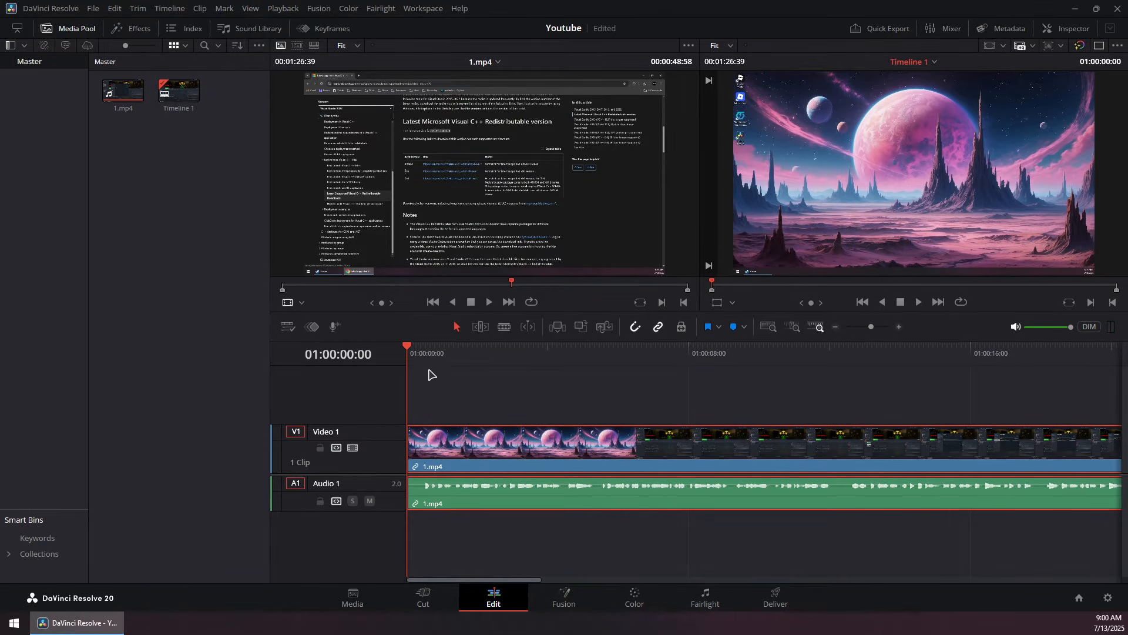
mouse_move(413, 351)
left_mouse_down()
mouse_move(483, 351)
mouse_move(394, 351)
left_mouse_up()
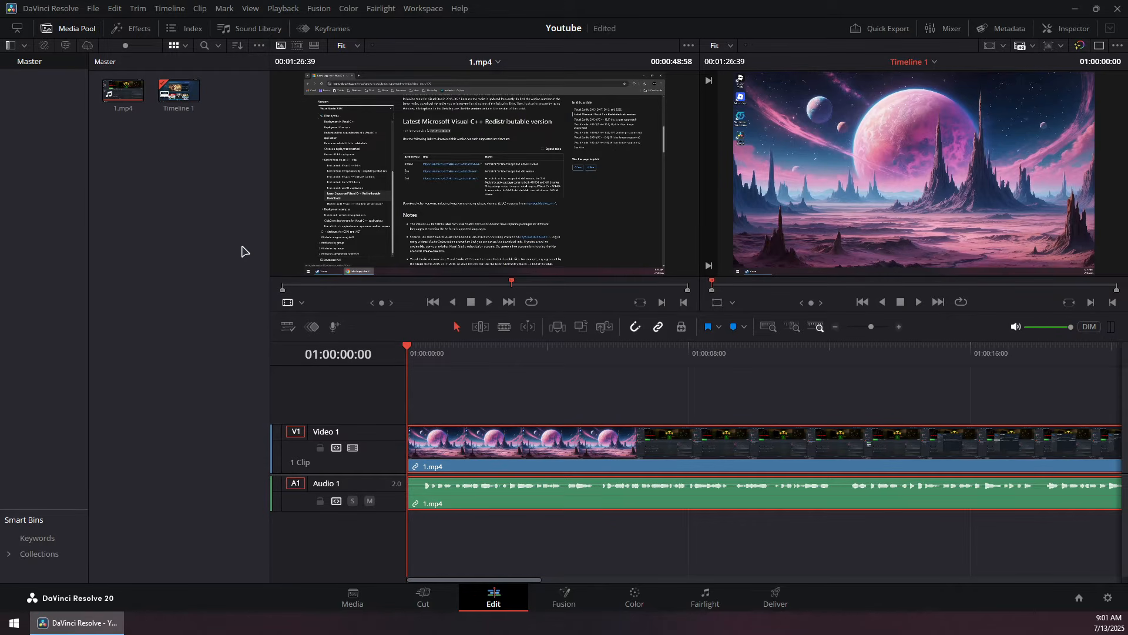
- Narrow and hide the media pool with its bin list, and make the viewers above the timeline taller
left_click_drag(89, 227, 46, 229)
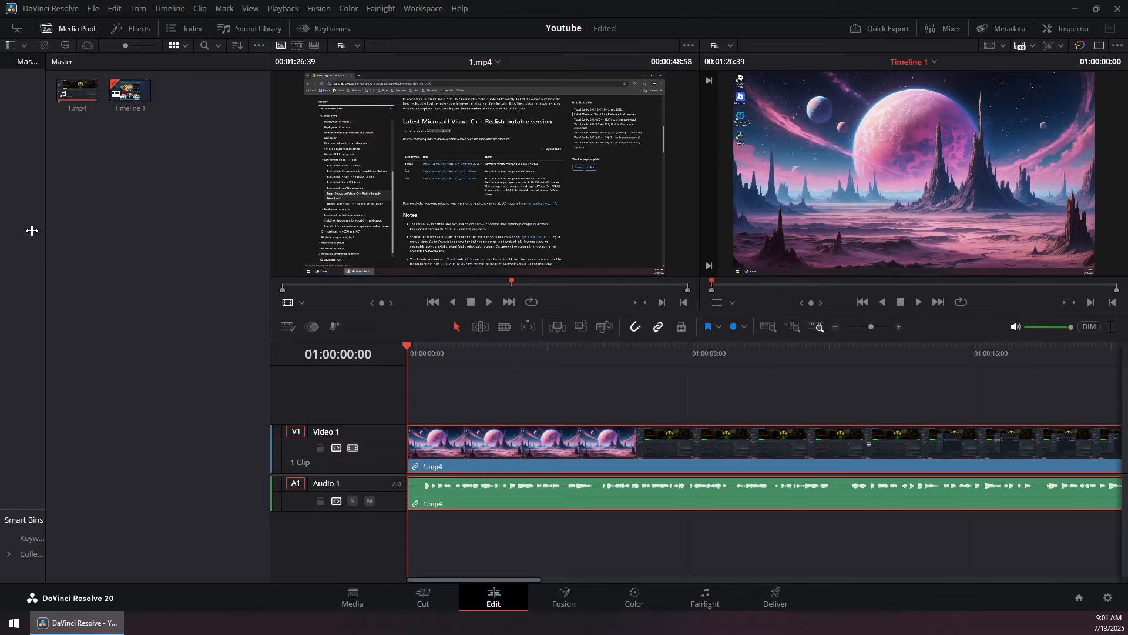
left_click_drag(271, 174, 239, 174)
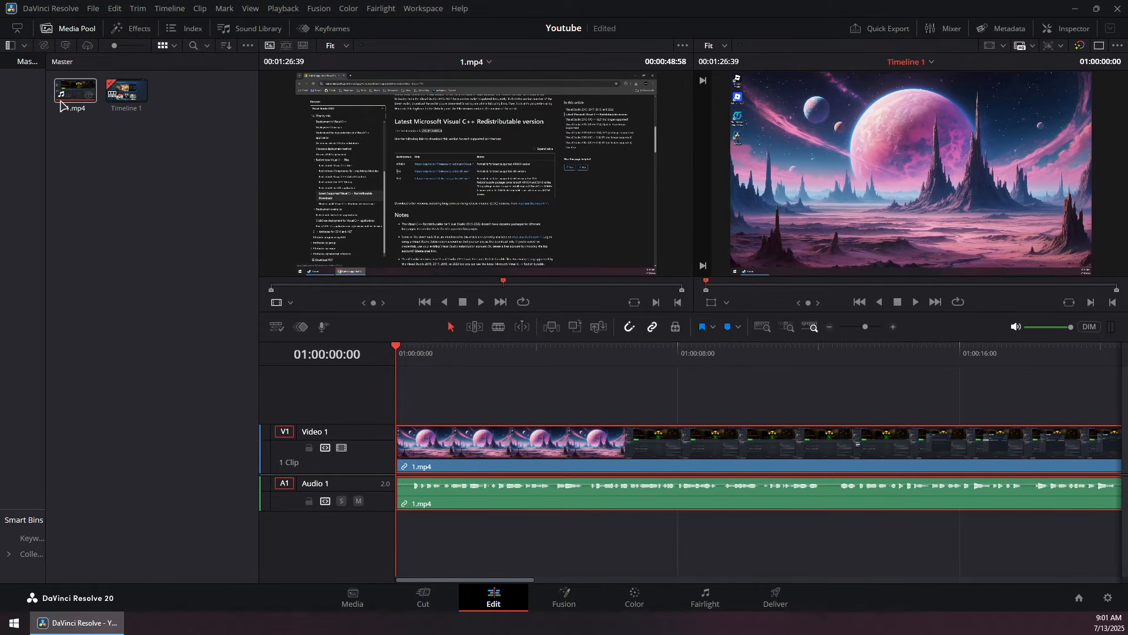
left_click(86, 31)
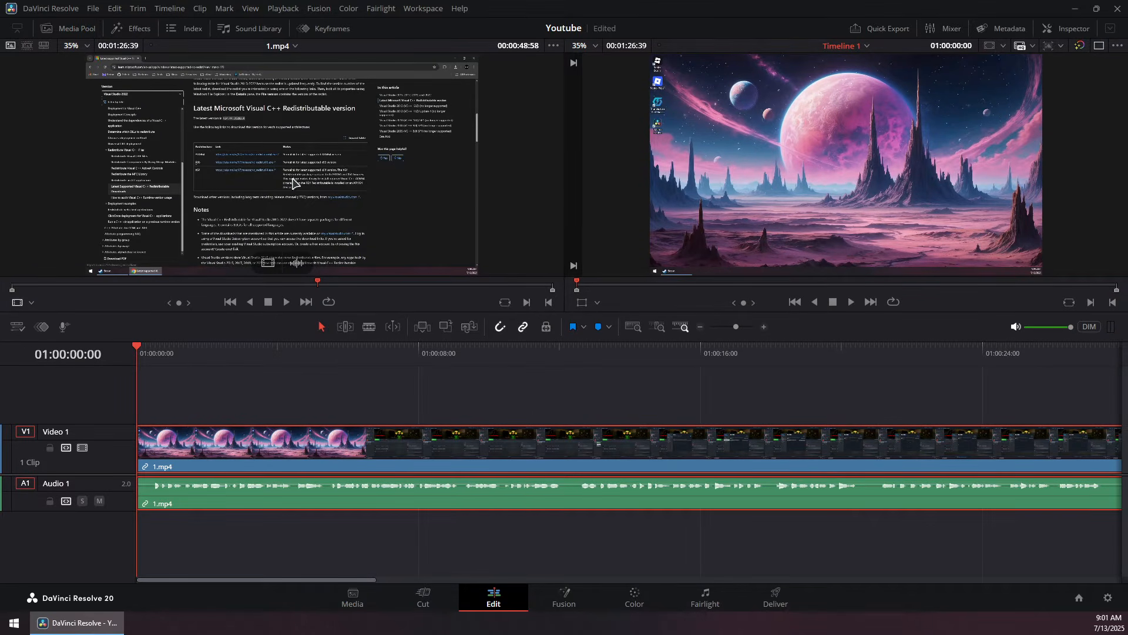
left_click(85, 31)
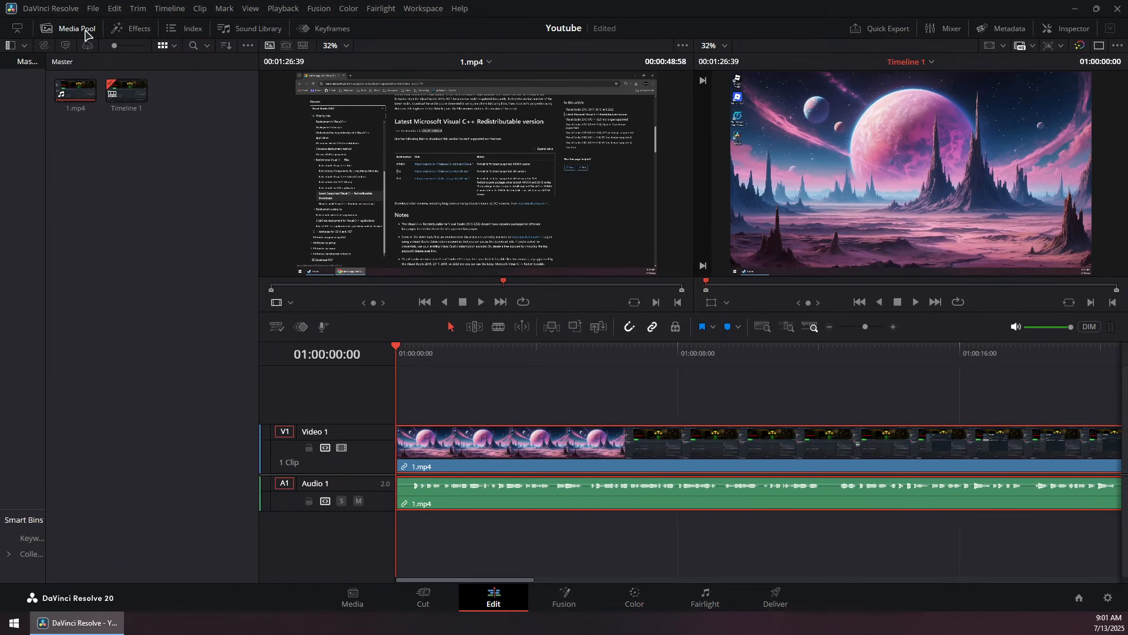
left_click(85, 31)
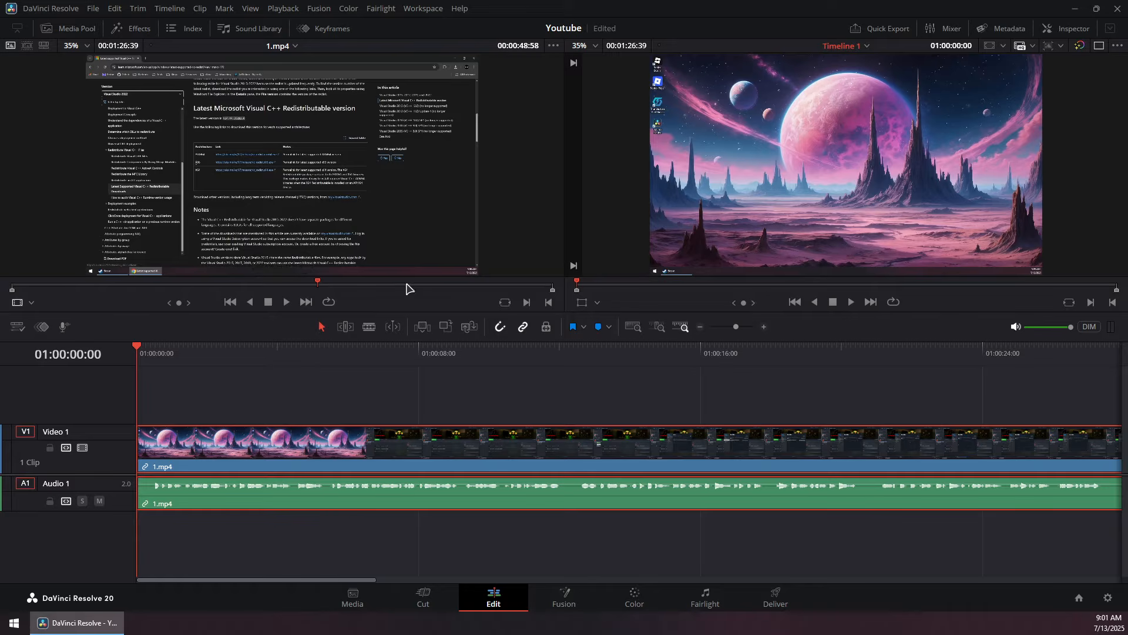
left_click_drag(218, 340, 216, 392)
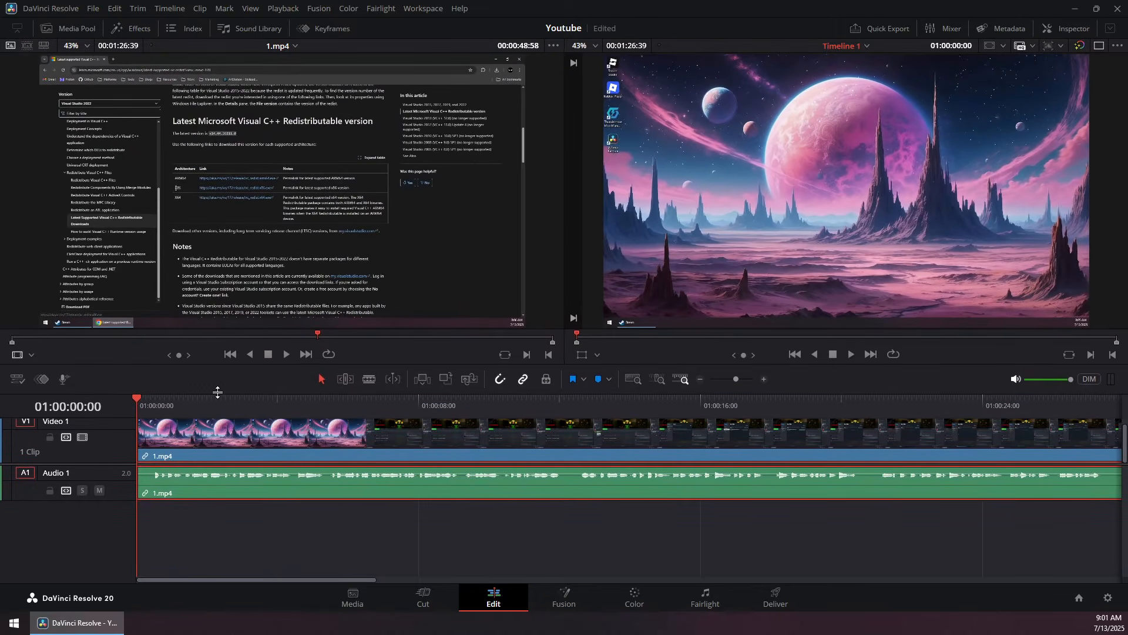
mouse_move(94, 464)
left_mouse_down()
mouse_move(86, 504)
mouse_move(100, 470)
left_mouse_up()
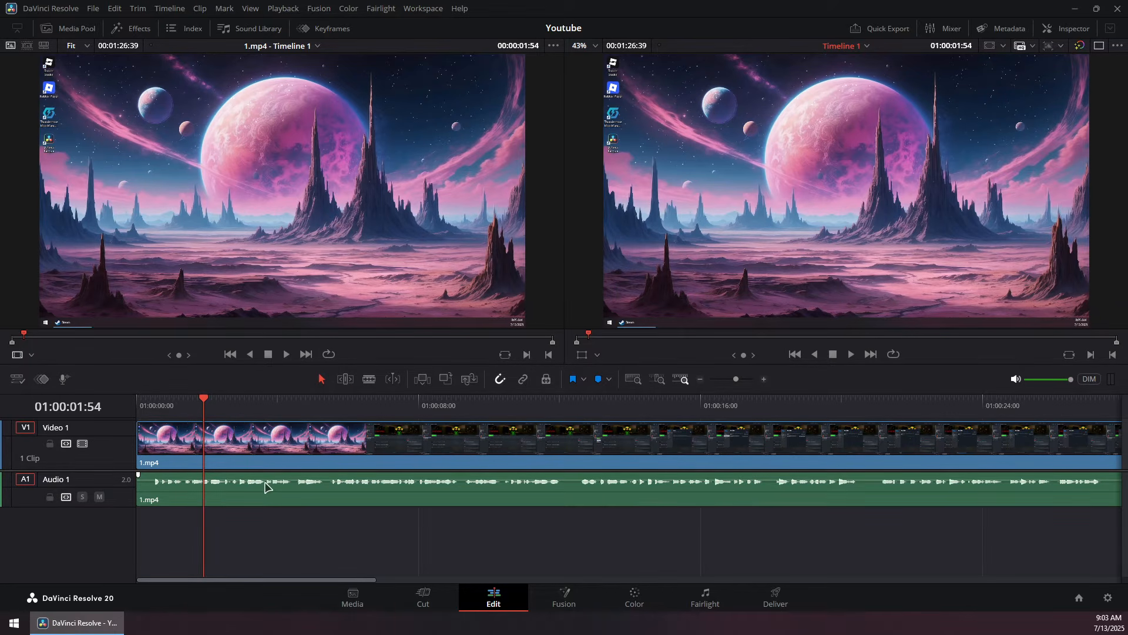
- Select the 1.mp4 clip's video and audio together and view the command for linking them, leaving the clip deselected
left_click(241, 438)
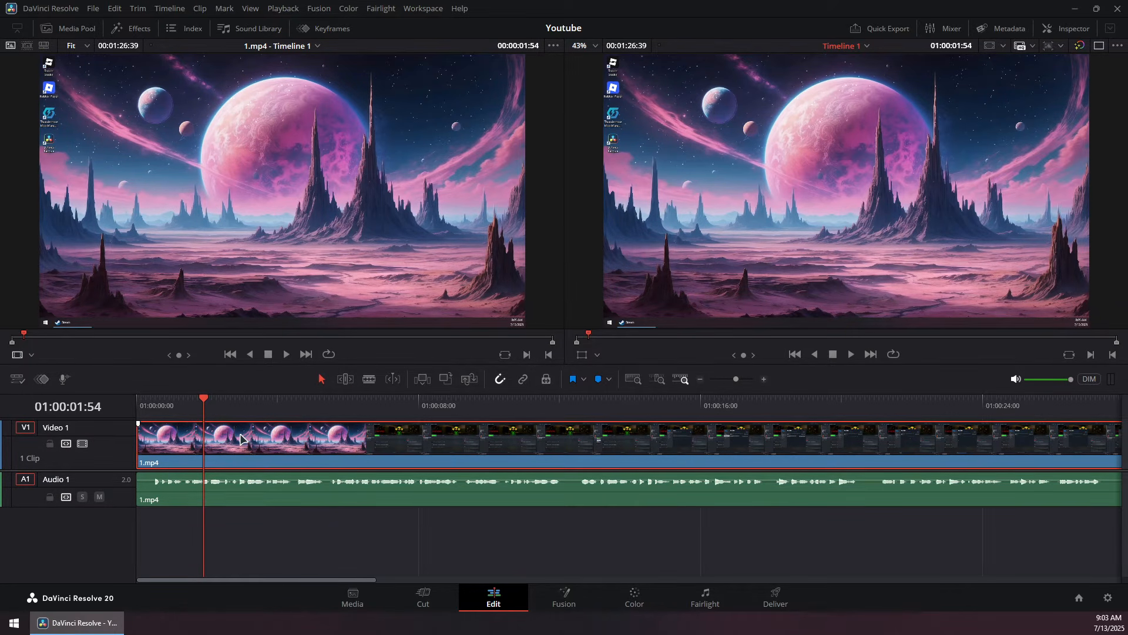
left_click(287, 496, "ctrl")
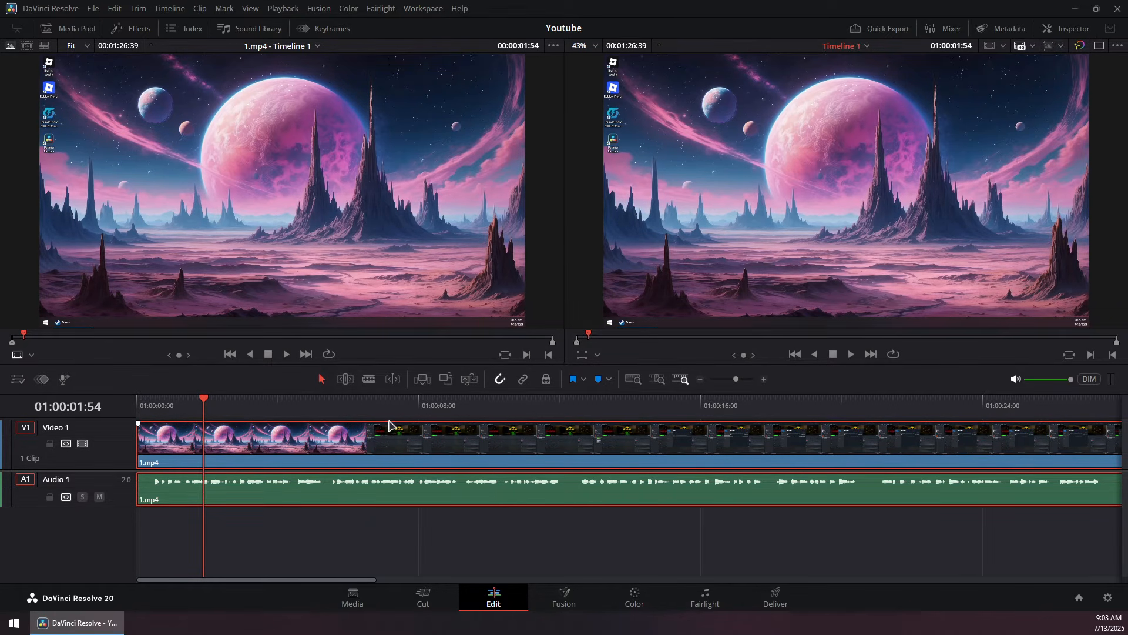
right_click(370, 446)
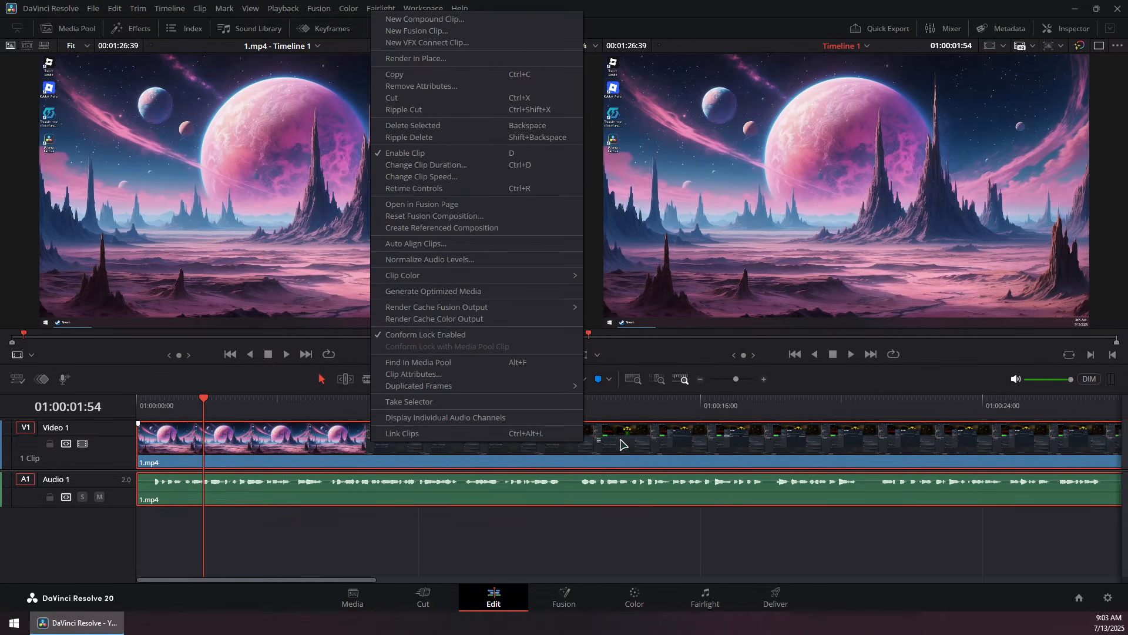
left_click(629, 411)
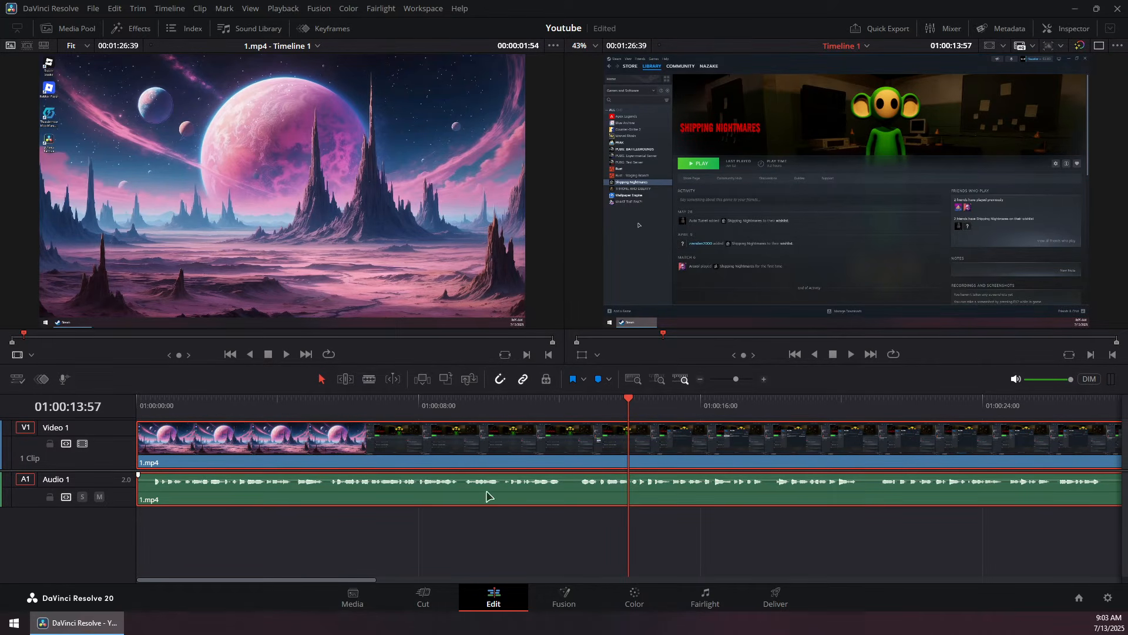
left_click_drag(628, 400, 547, 402)
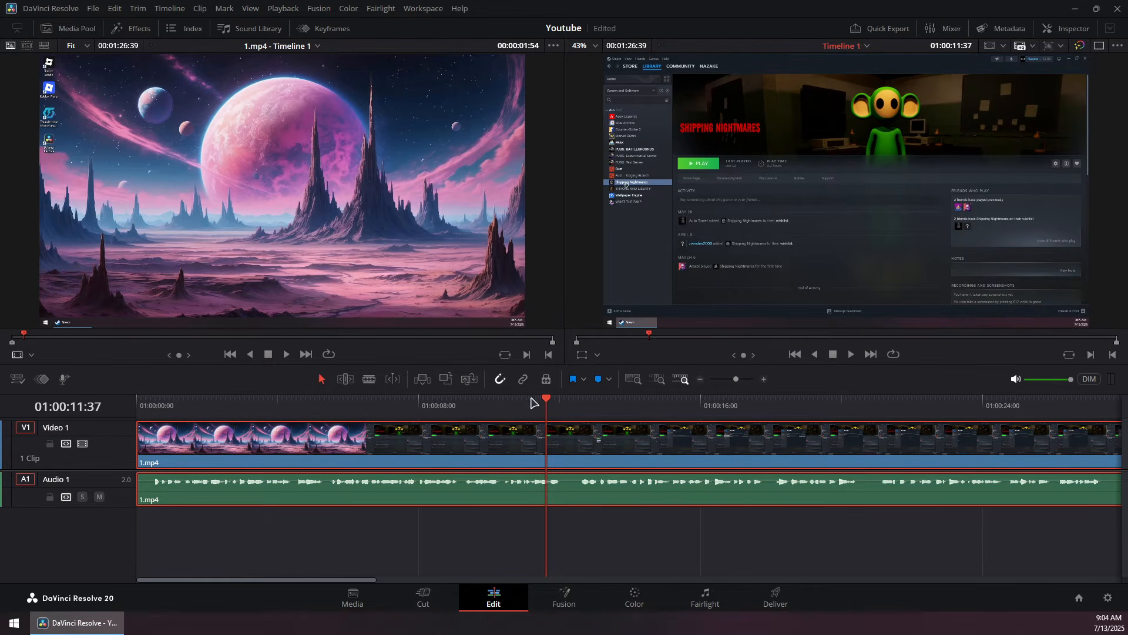
right_click(502, 454)
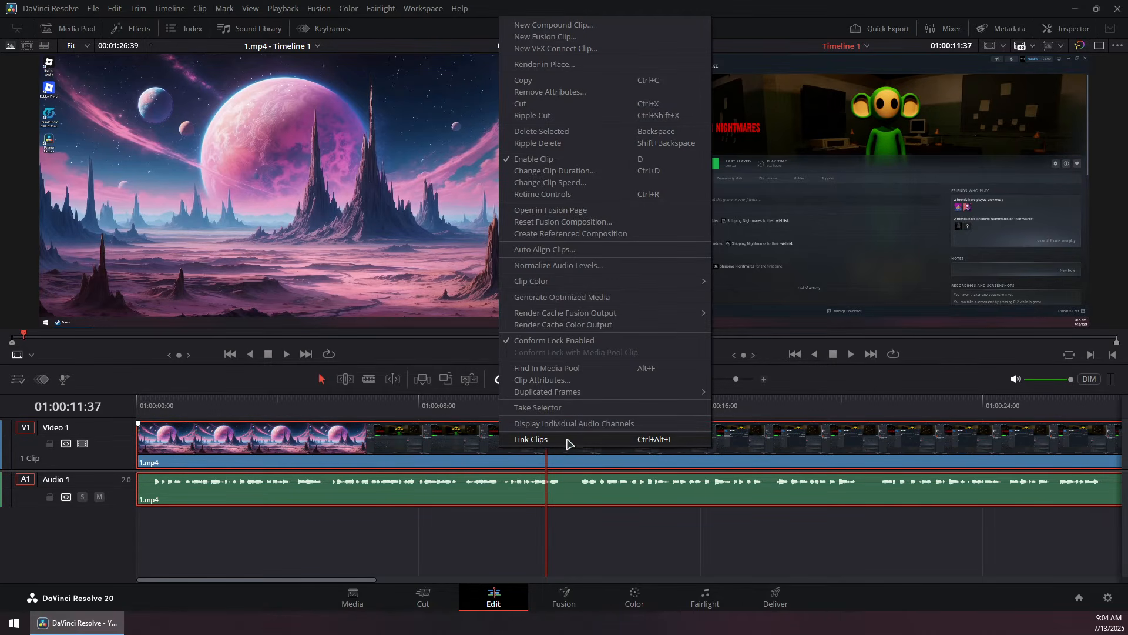
left_click(382, 542)
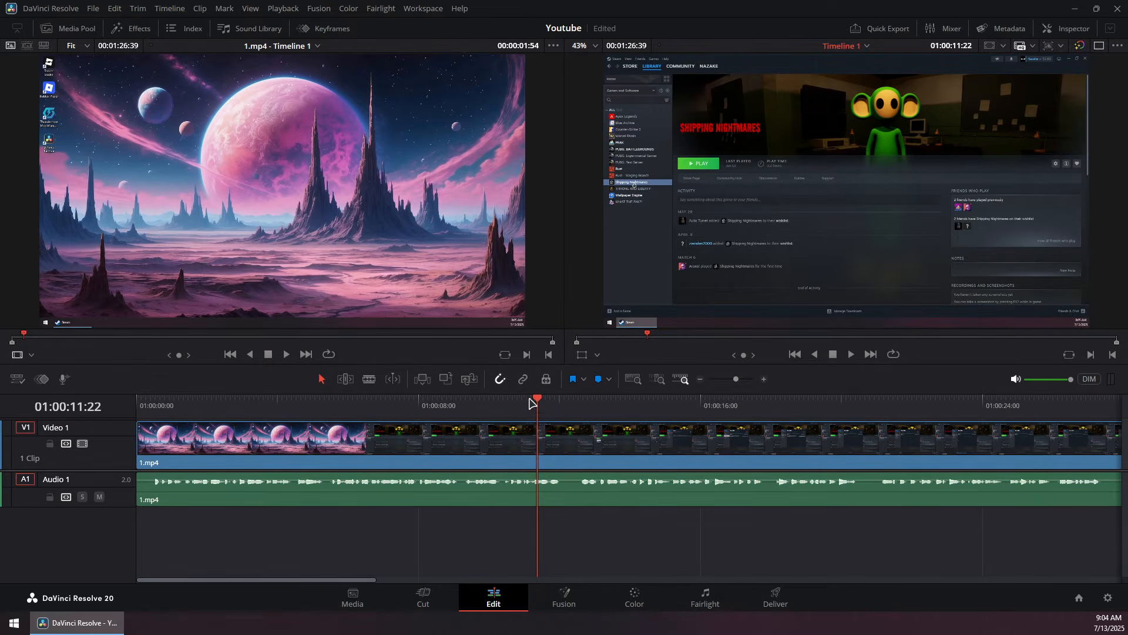
- Split both the video and the audio of the 1.mp4 clip at 01:00:09:39 with the Blade tool
left_click_drag(540, 402, 471, 403)
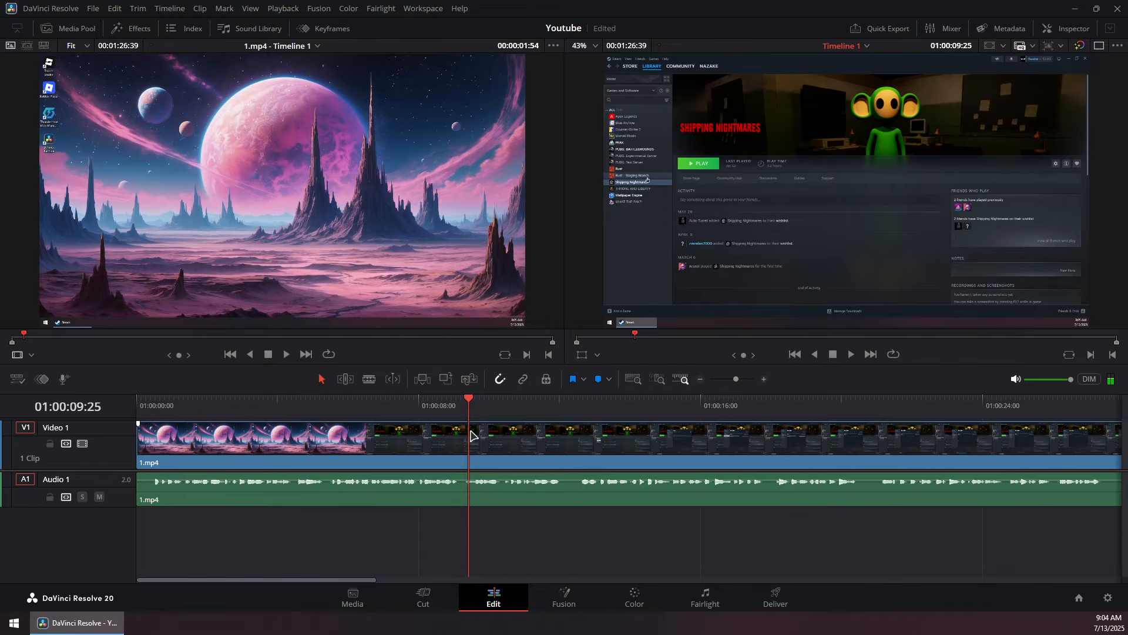
left_click(477, 403)
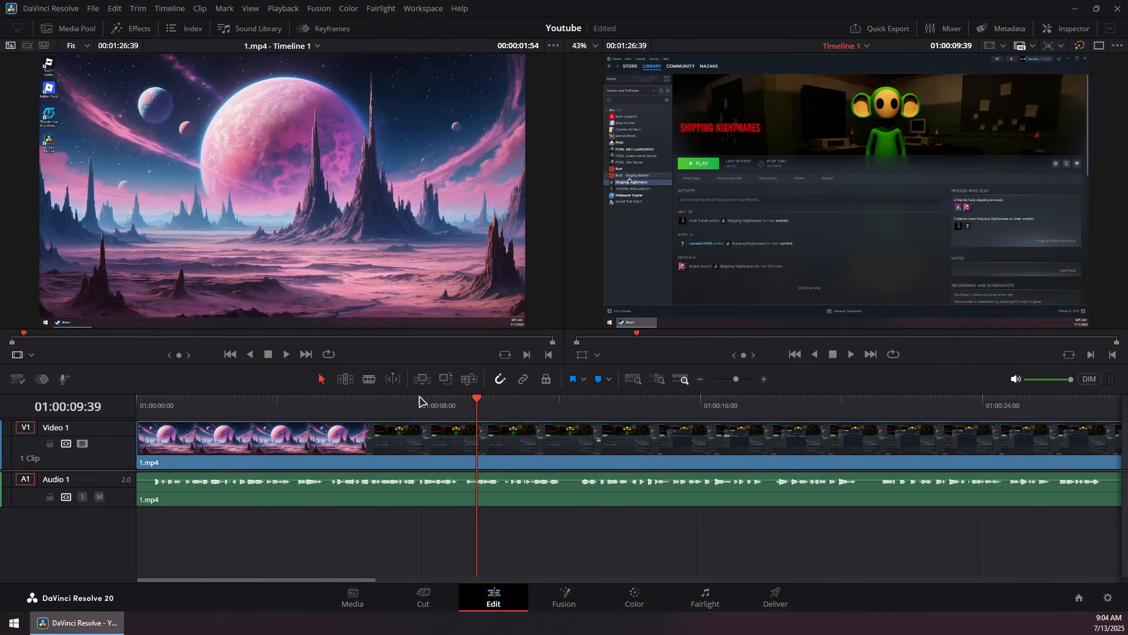
left_click(369, 380)
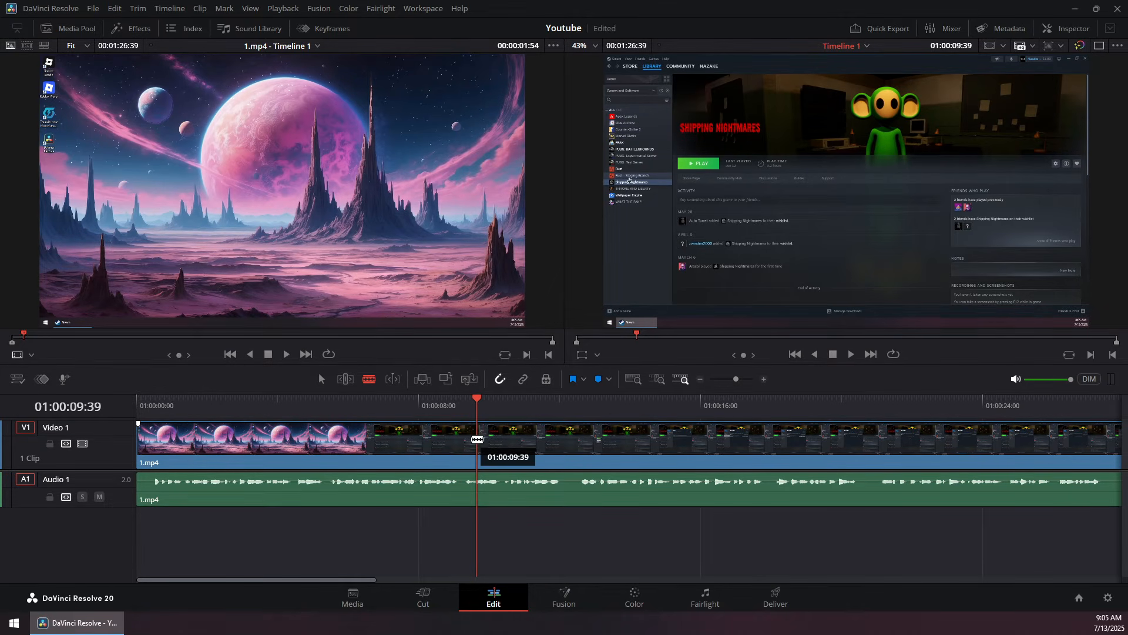
left_click(478, 440)
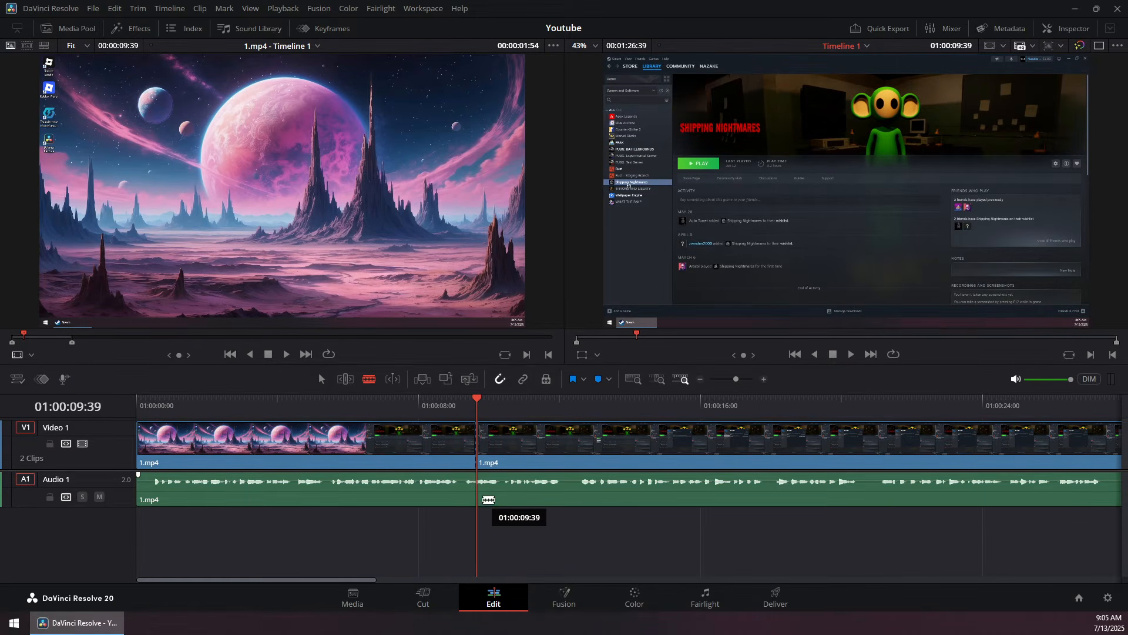
left_click(482, 503)
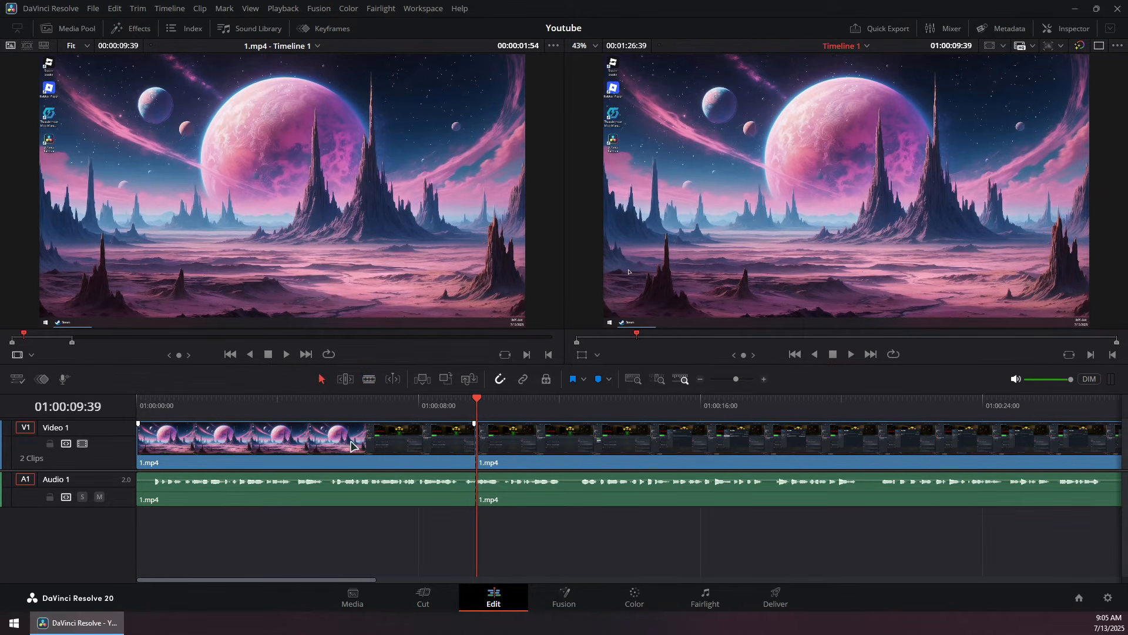
- Delete the video and audio of the segment before the cut, closing the gap at the timeline's start
left_click(315, 494)
left_click(633, 438)
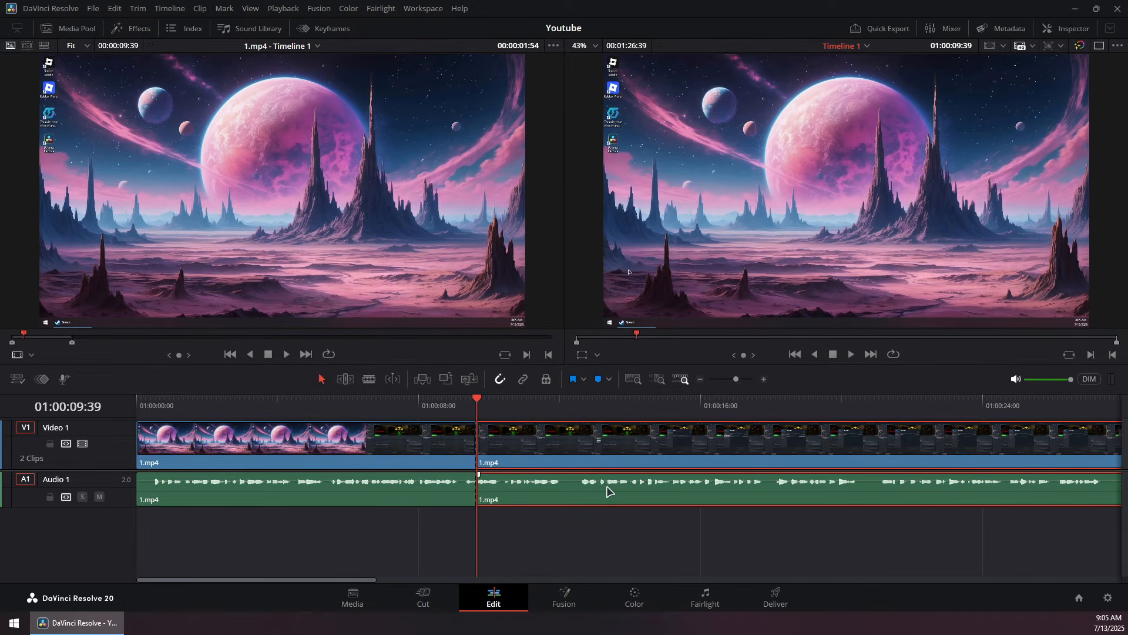
left_click(409, 440)
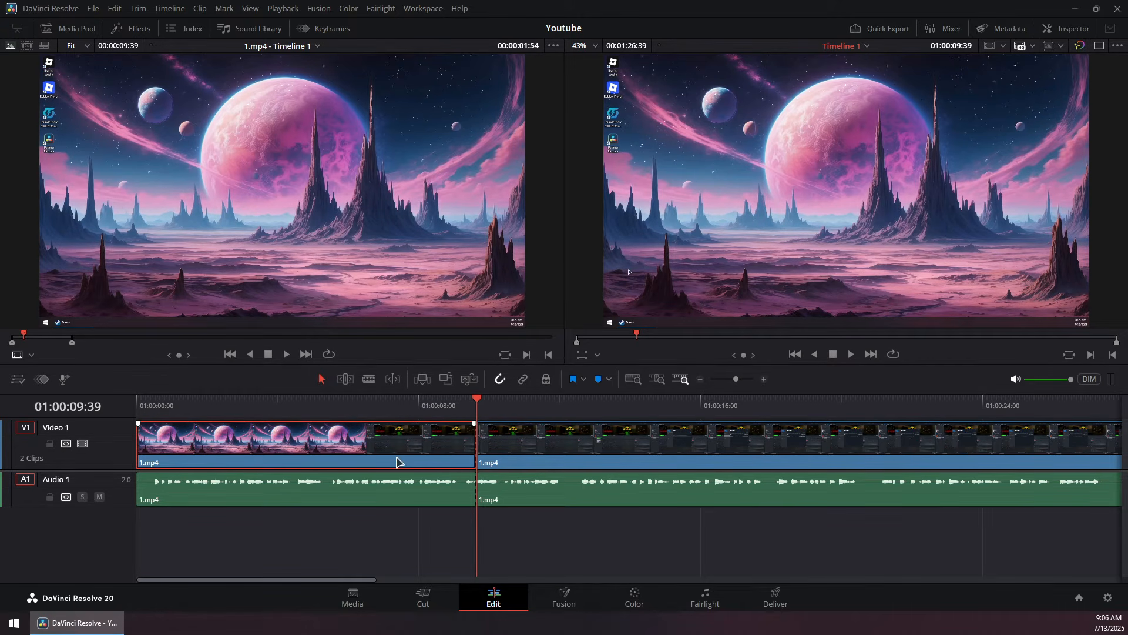
left_click(253, 484)
left_click(257, 445)
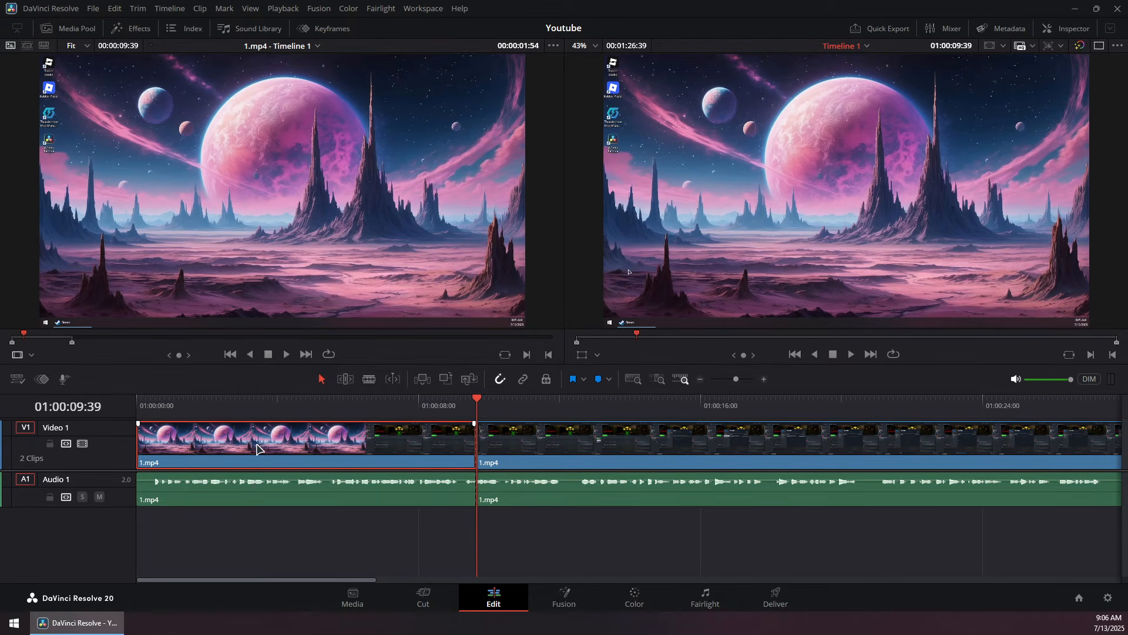
left_click(228, 487, "ctrl")
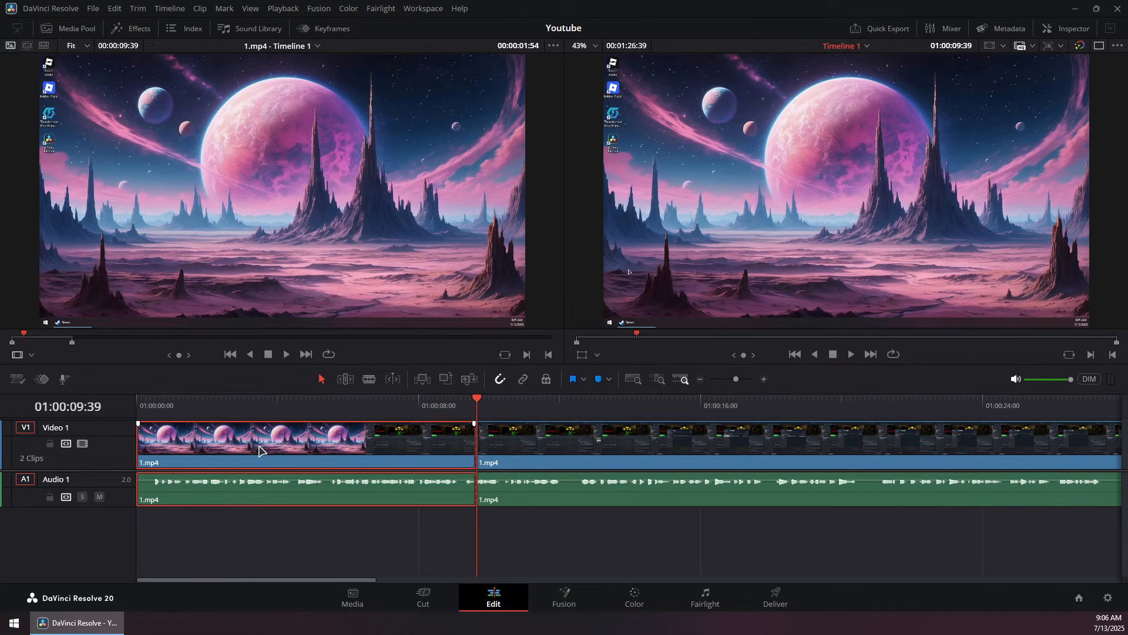
key("Delete")
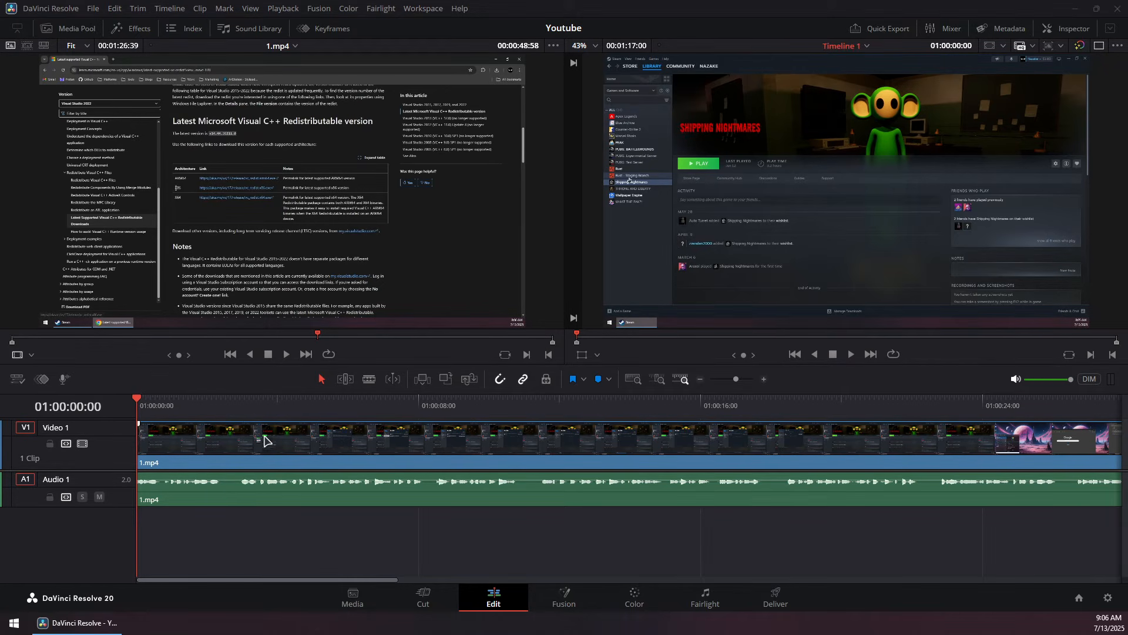
- Split the remaining 1.mp4 clip's video and audio at 01:00:07:01 and return to the selection tool
left_click(177, 501)
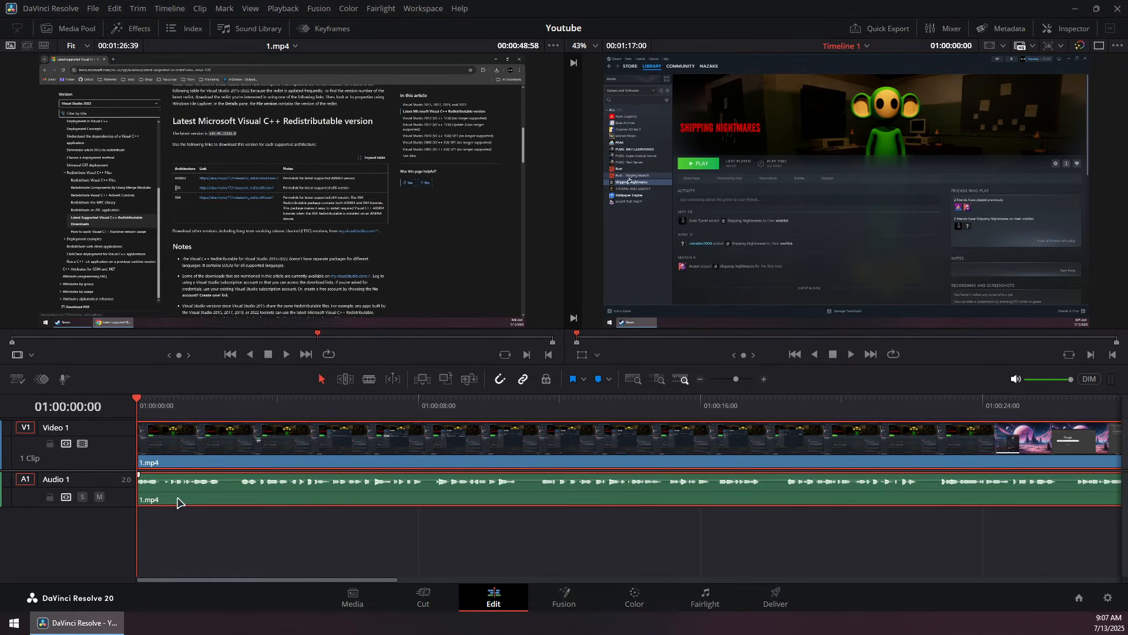
left_click(369, 380)
left_click(378, 404)
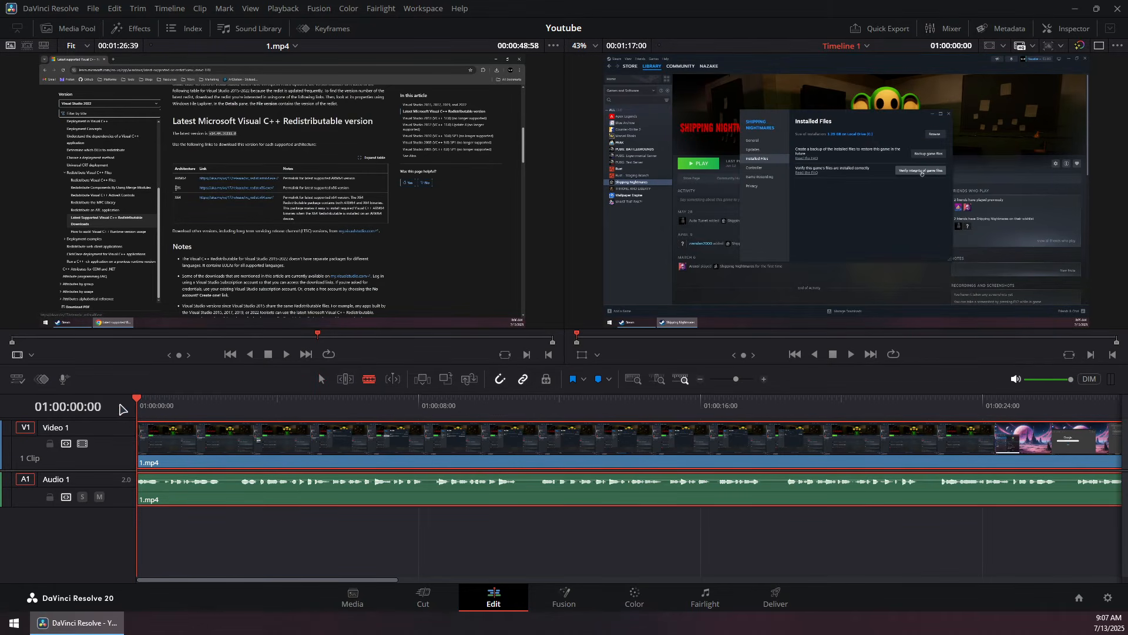
left_click(383, 405)
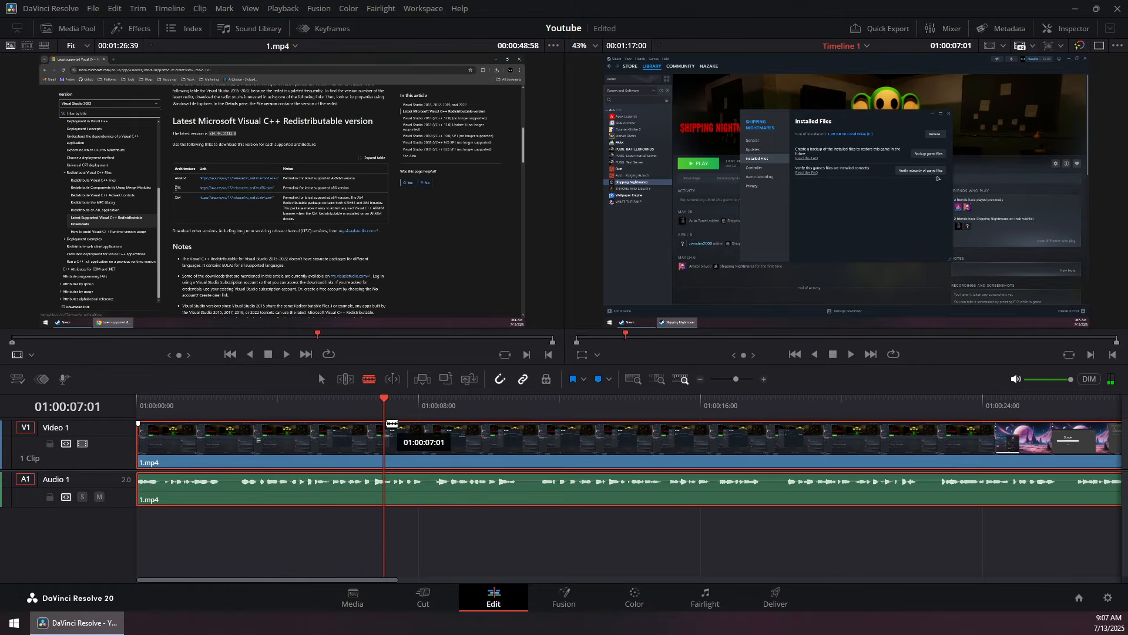
left_click(386, 420)
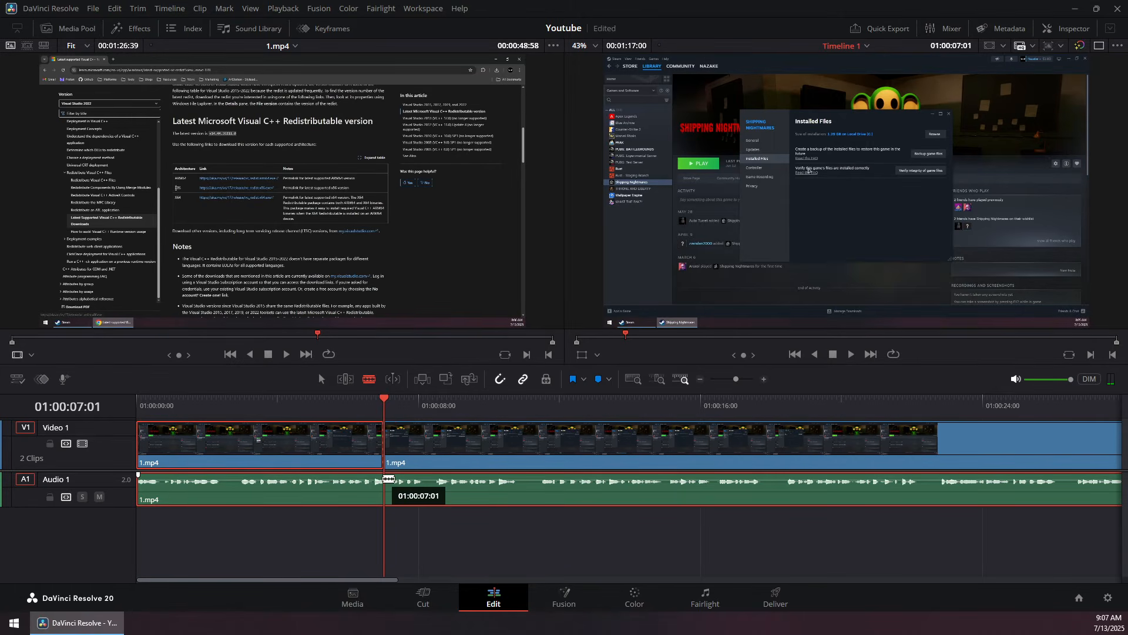
key("a")
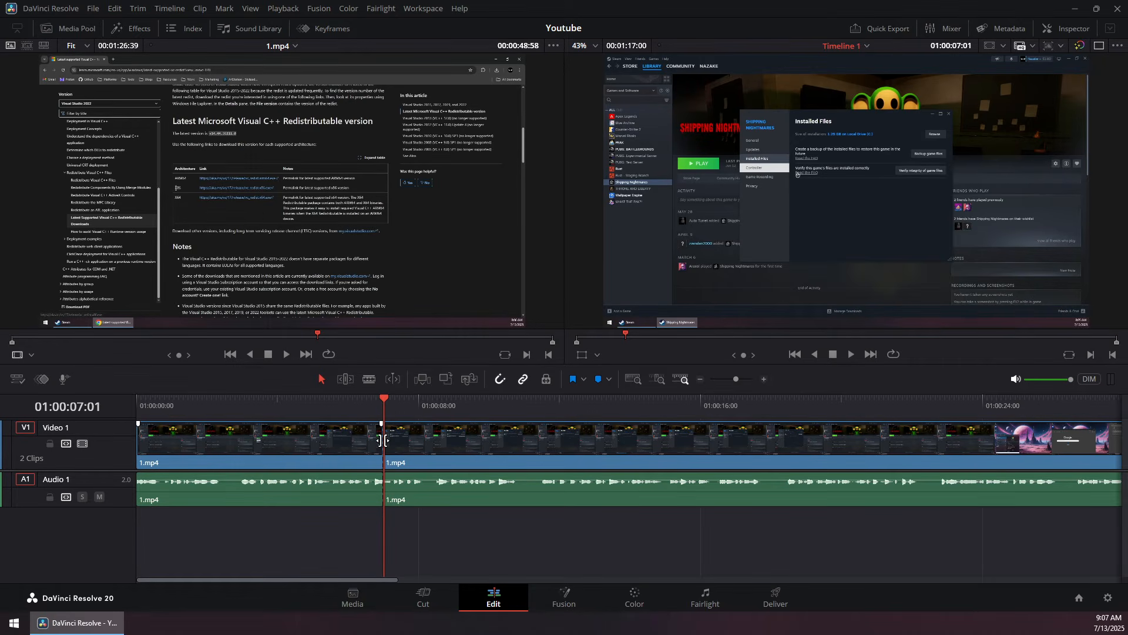
- Trim the start of the second video segment inward and shorten the first segment's video and audio to about 00:00:03:52
left_click_drag(382, 441, 515, 442)
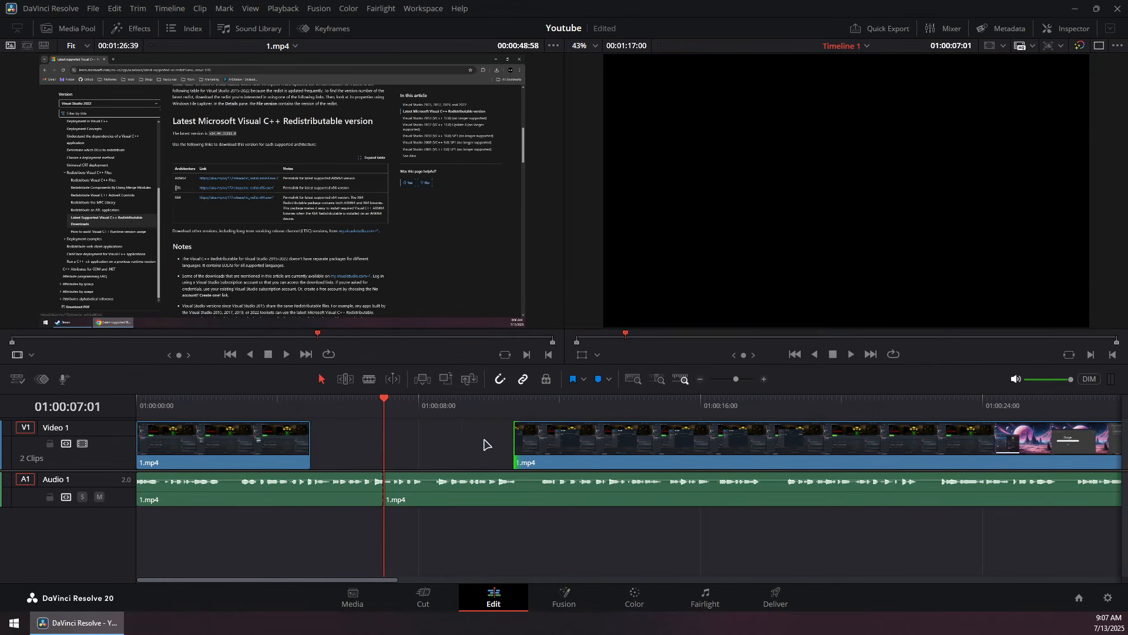
left_click_drag(287, 430, 271, 431)
left_click_drag(383, 478, 271, 481)
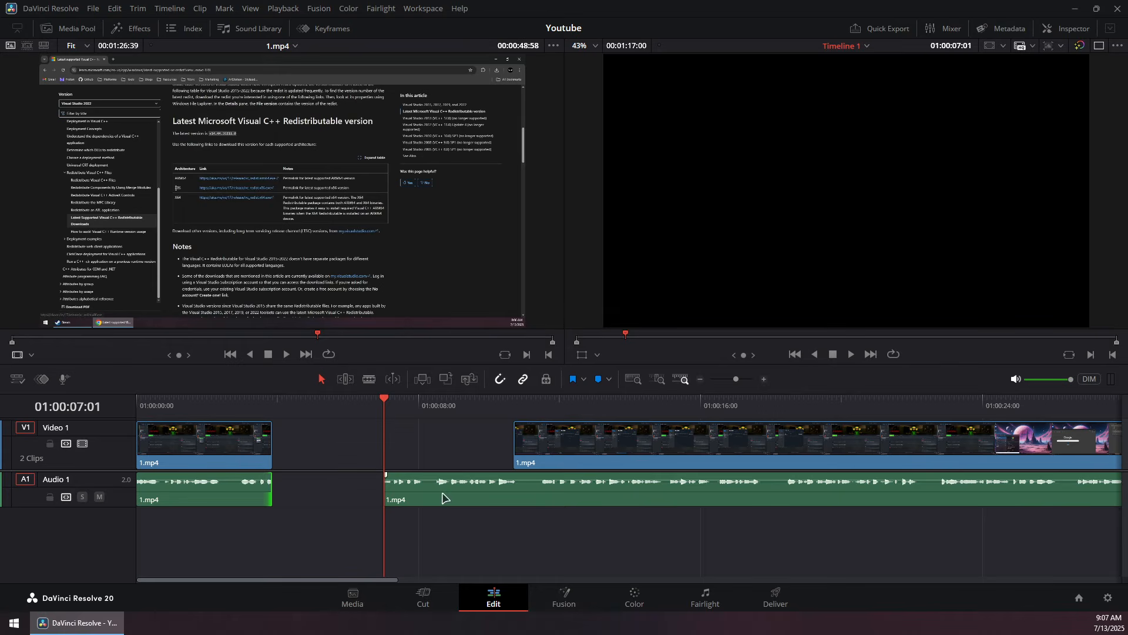
- Move the second segment's audio to a new Audio 2 track and its video to a new Video 2 track, both at the timeline's start
left_click_drag(458, 488, 214, 536)
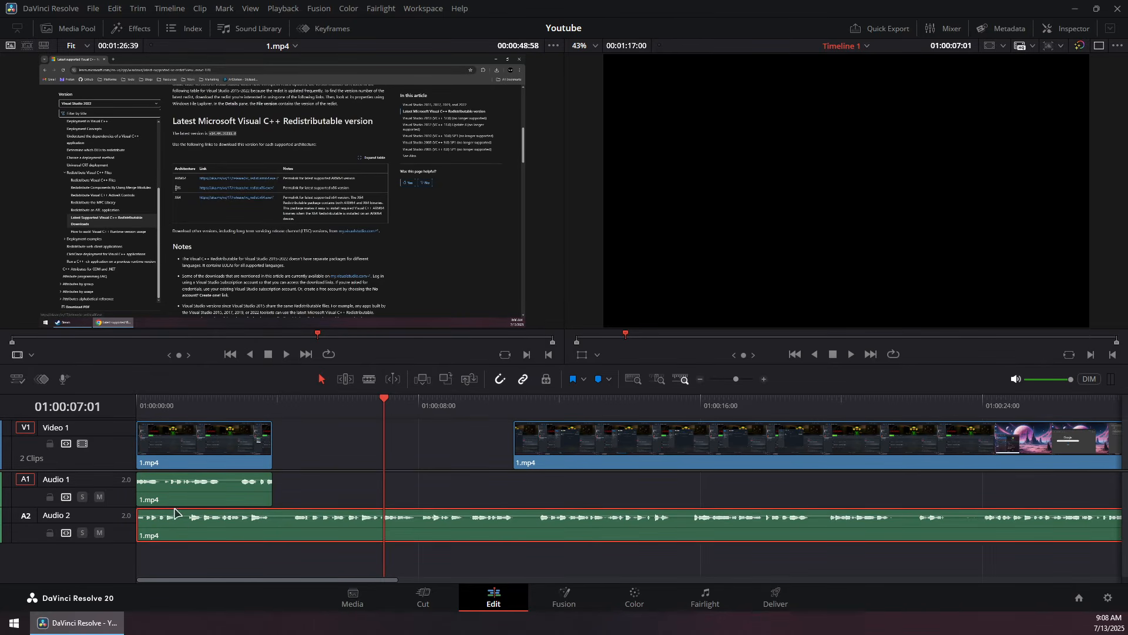
left_click_drag(387, 404, 437, 404)
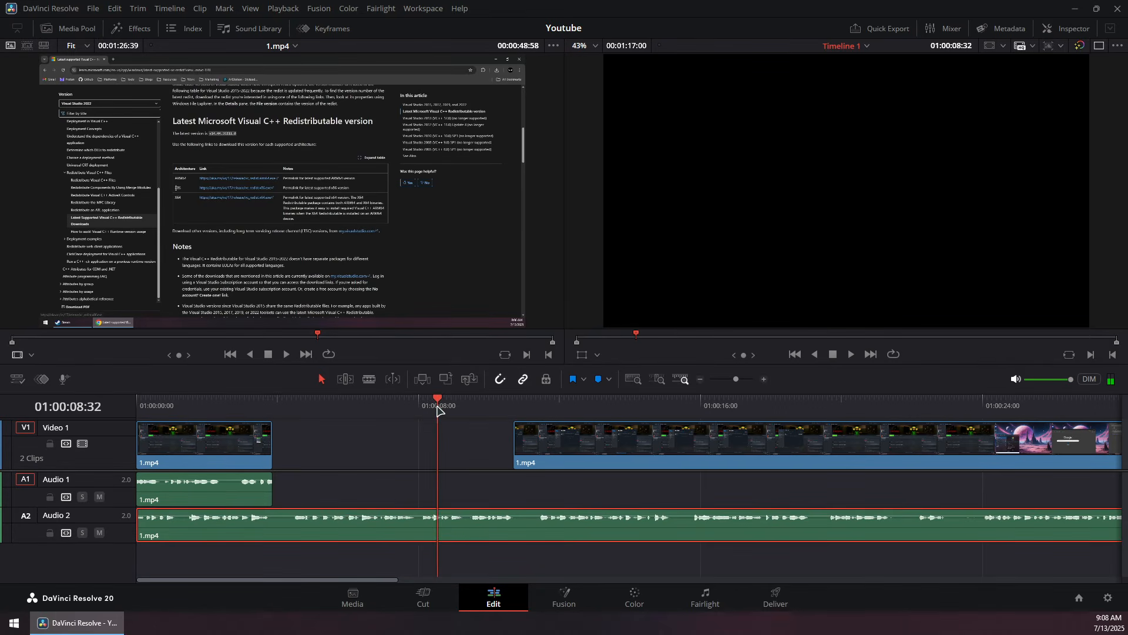
left_click(190, 569)
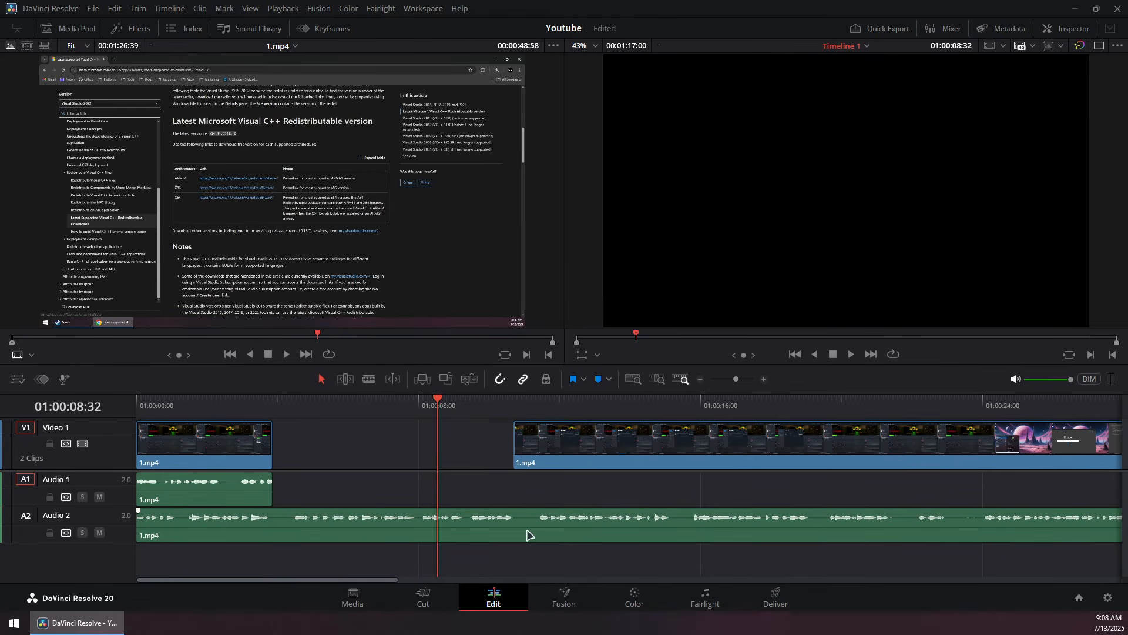
left_click_drag(563, 438, 196, 406)
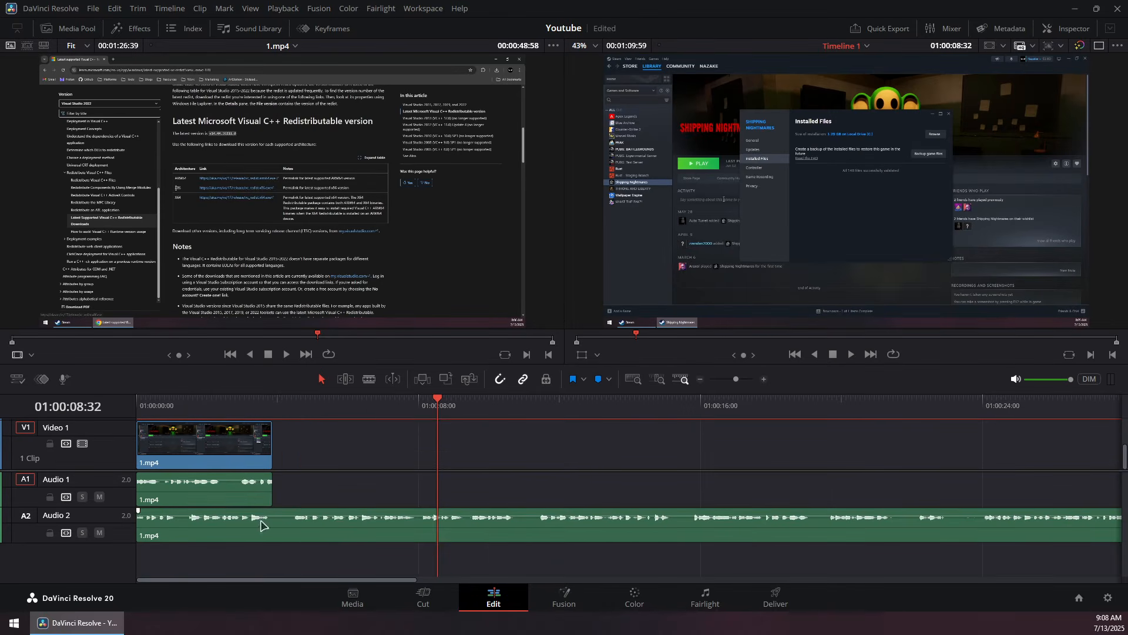
left_click_drag(1123, 455, 1123, 422)
left_click_drag(90, 469, 90, 520)
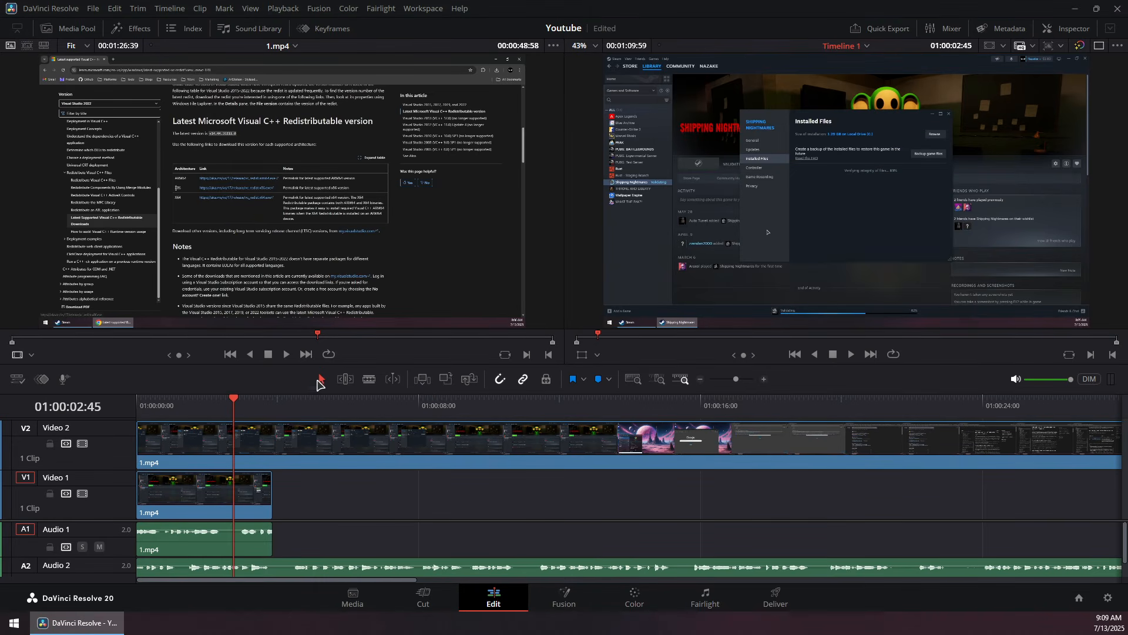
- Place the playhead at 01:00:02:52, select the Video 2 clip and open its transform properties
left_click_drag(235, 405, 239, 406)
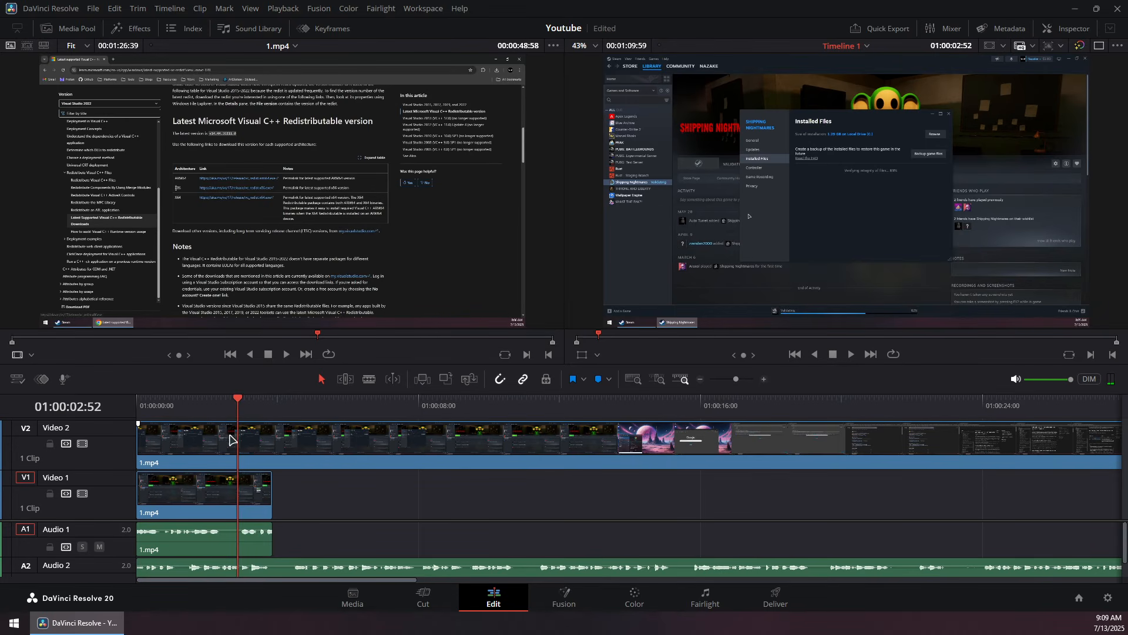
left_click(150, 450)
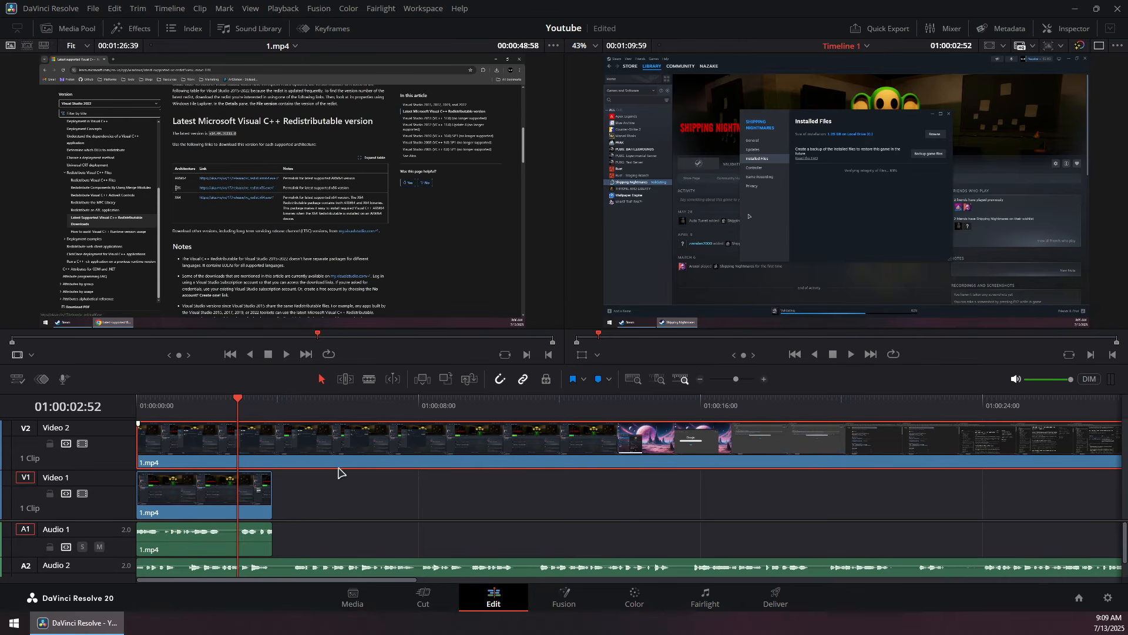
left_click(211, 509)
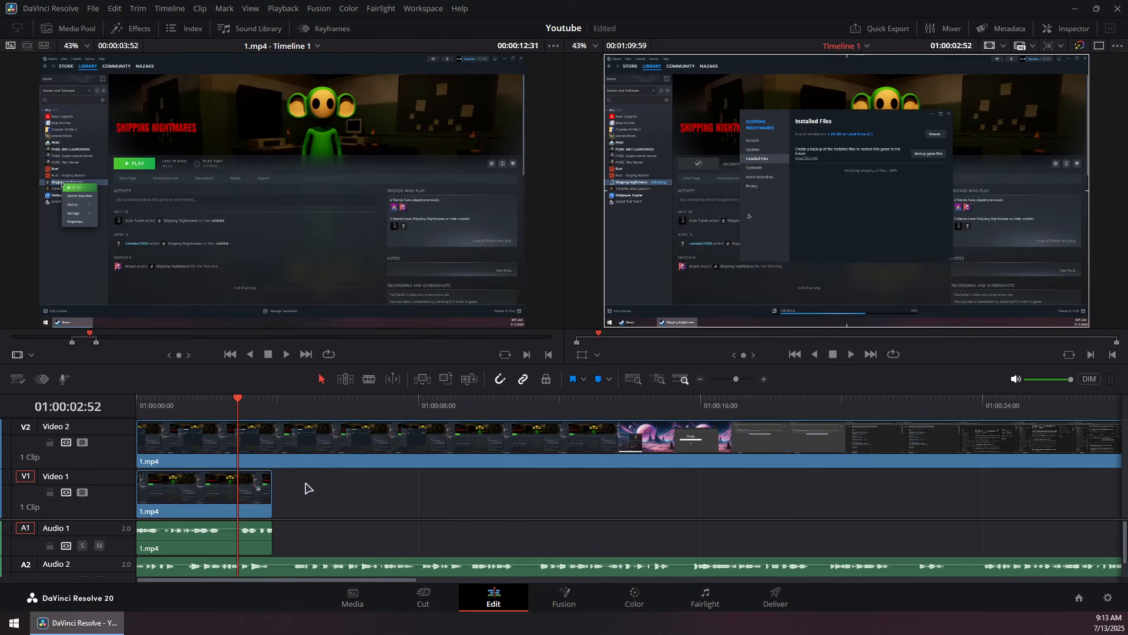
left_click(200, 487)
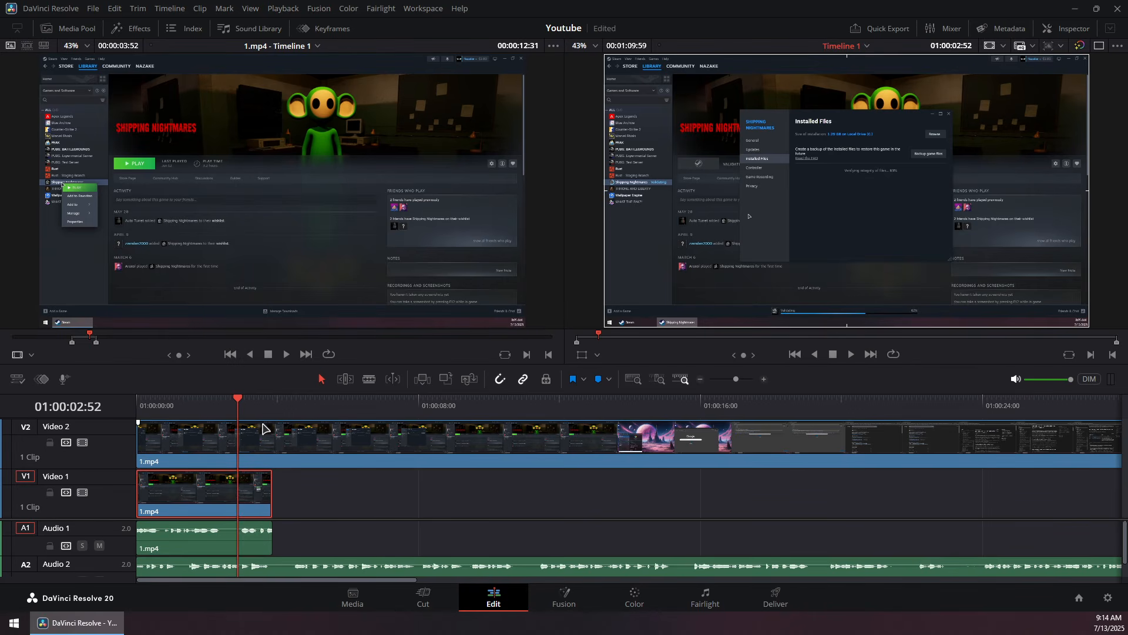
left_click(185, 452)
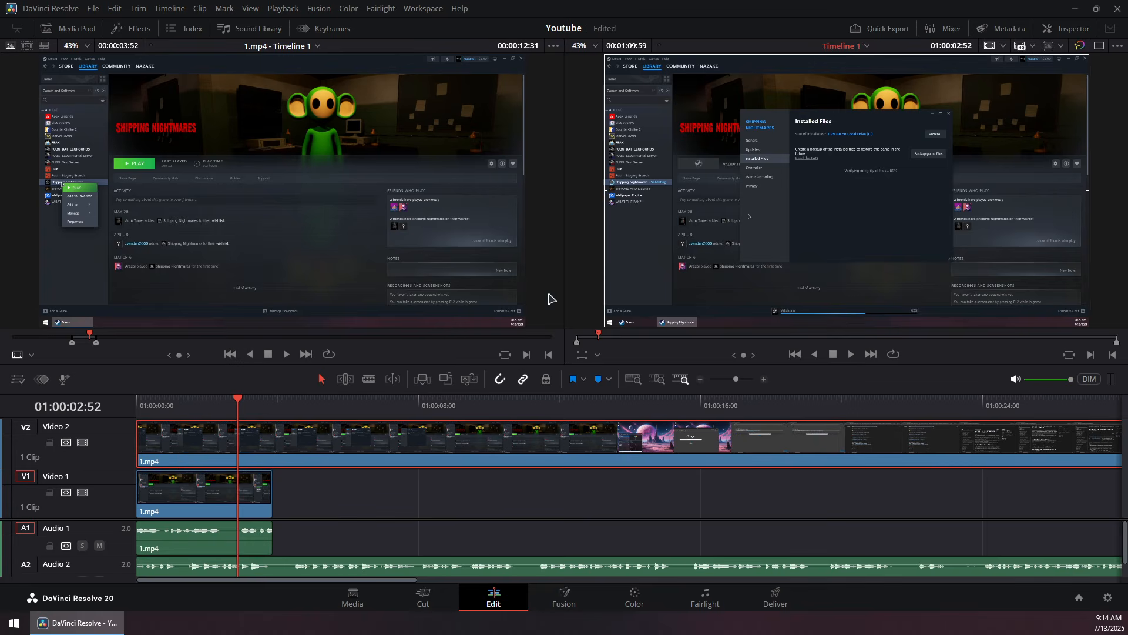
left_click(1067, 31)
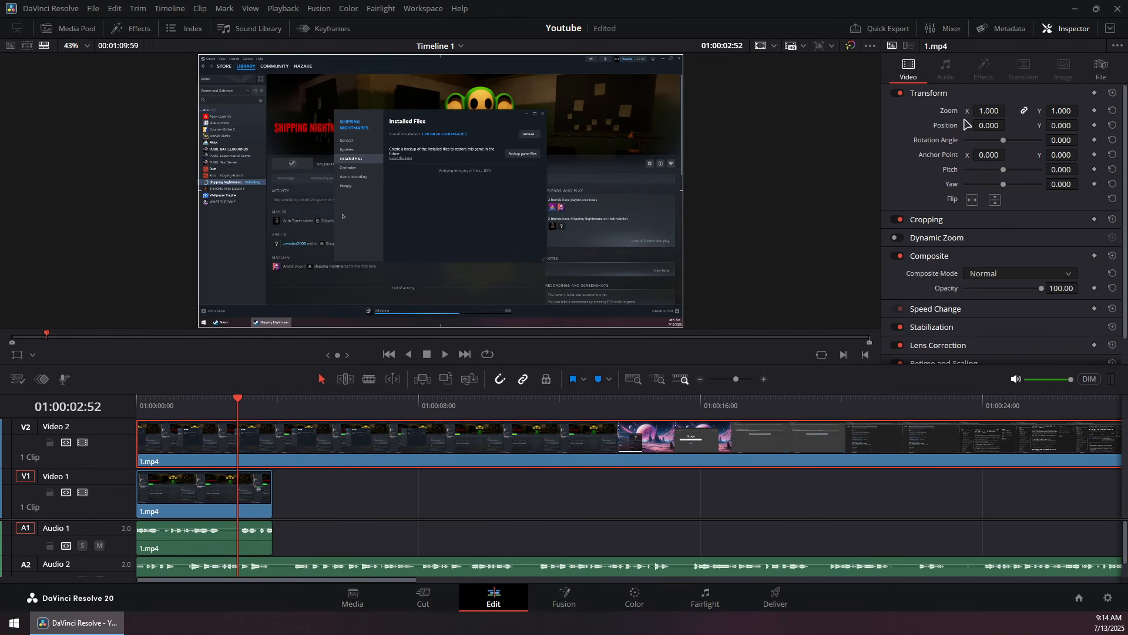
- Scale the Video 2 clip to a zoom of 0.490 on both axes and place the playhead at 01:00:02:39
left_click_drag(989, 111, 958, 111)
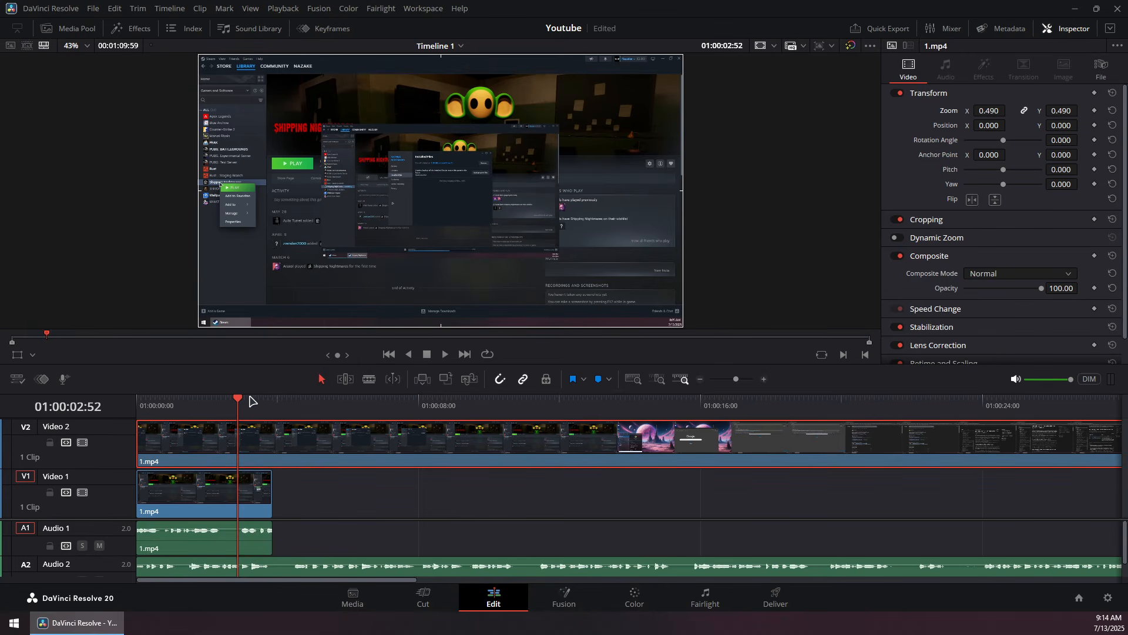
left_click_drag(238, 402, 230, 403)
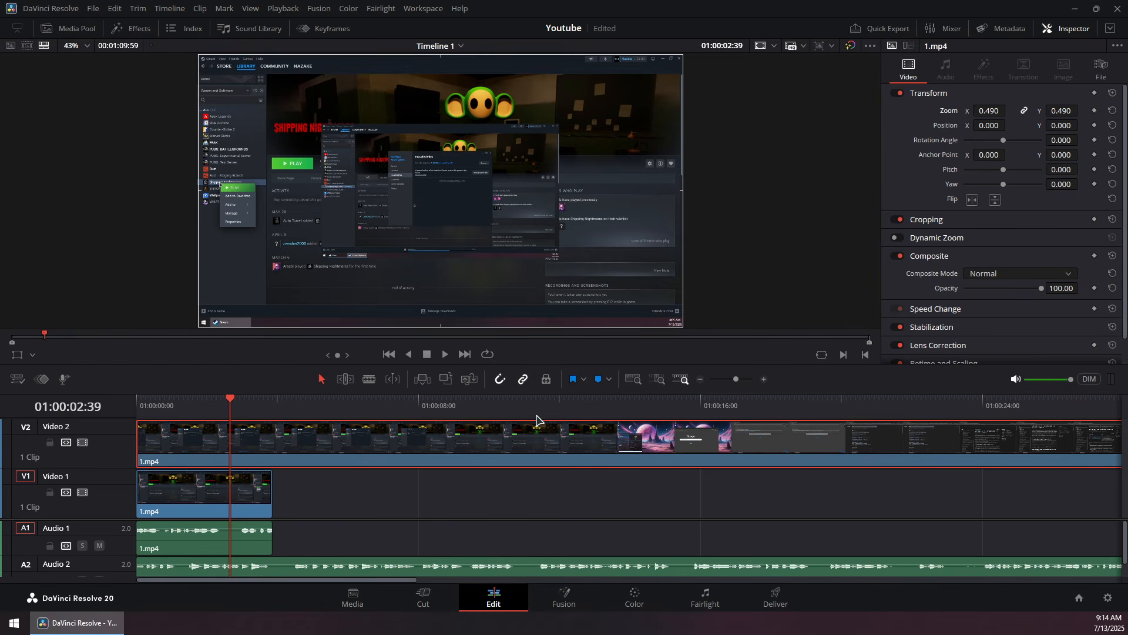
left_click(263, 541)
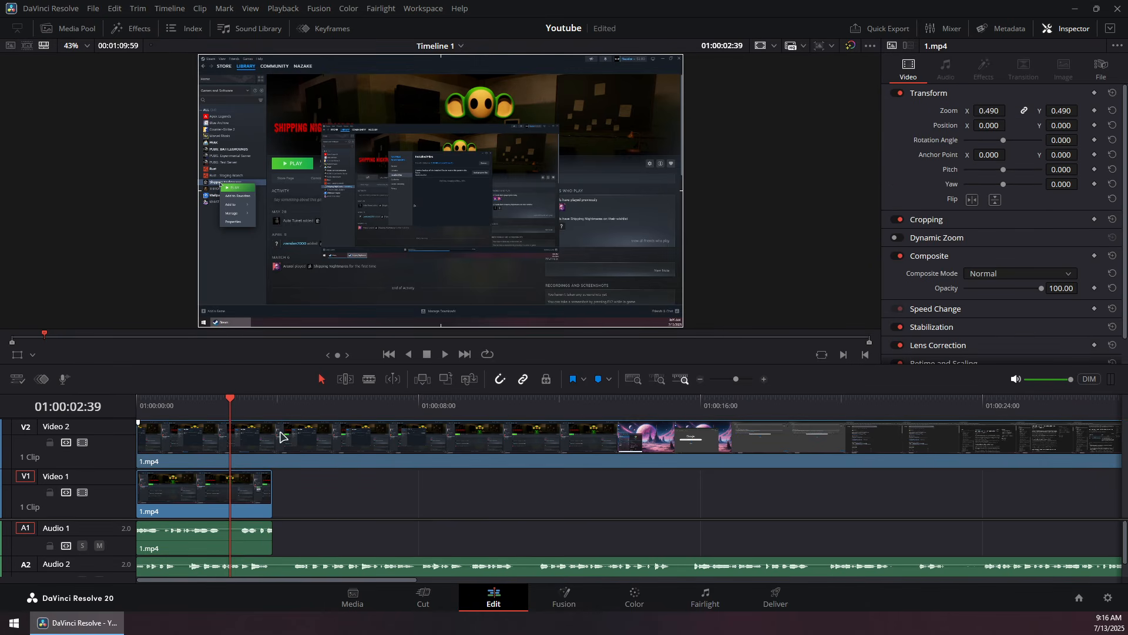
- Move the Video 2 clip to start at 01:00:03:52, where the Video 1 clip ends, and save the project with the playhead there
left_click_drag(175, 444, 350, 443)
left_click(251, 496)
left_click(305, 465)
left_click_drag(441, 446, 363, 452)
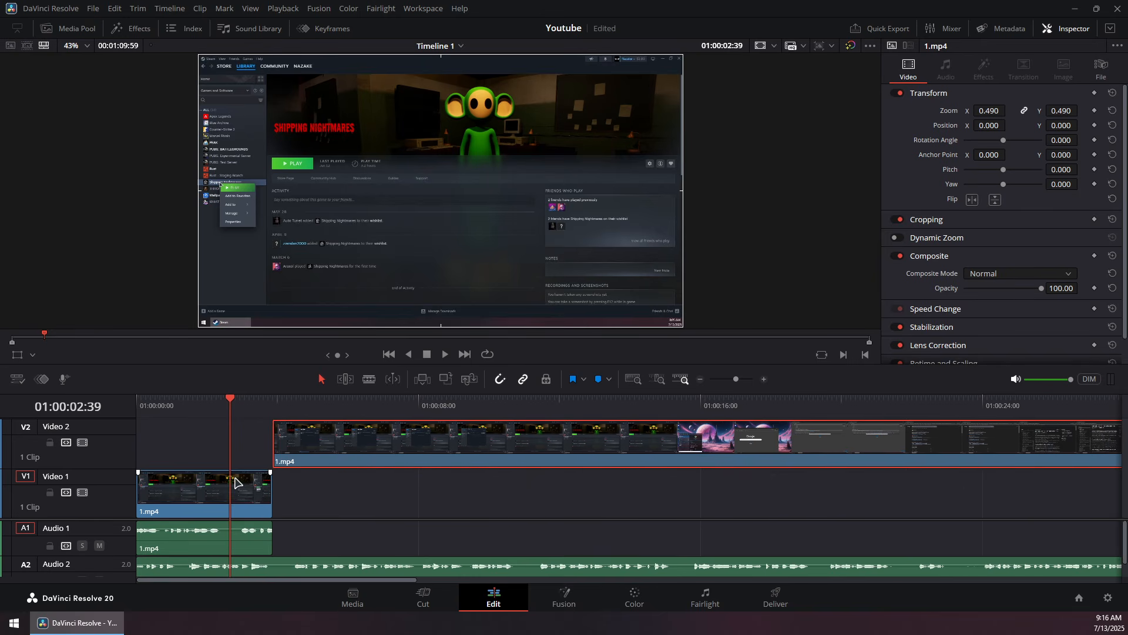
left_click(226, 486)
left_click(305, 442)
left_click(273, 401)
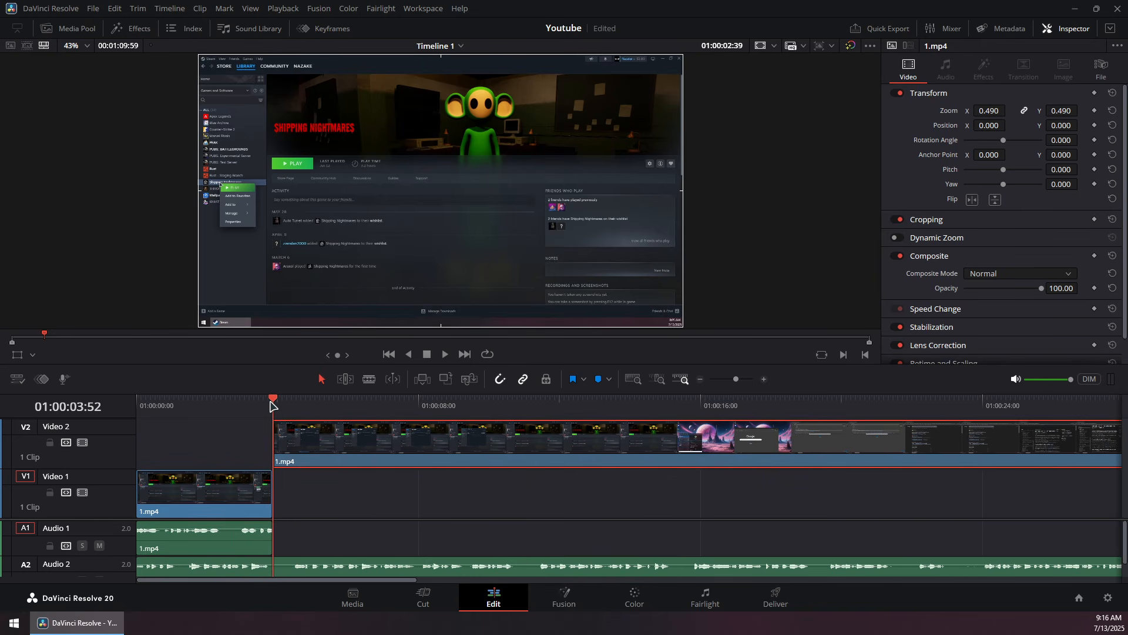
key("ctrl+s")
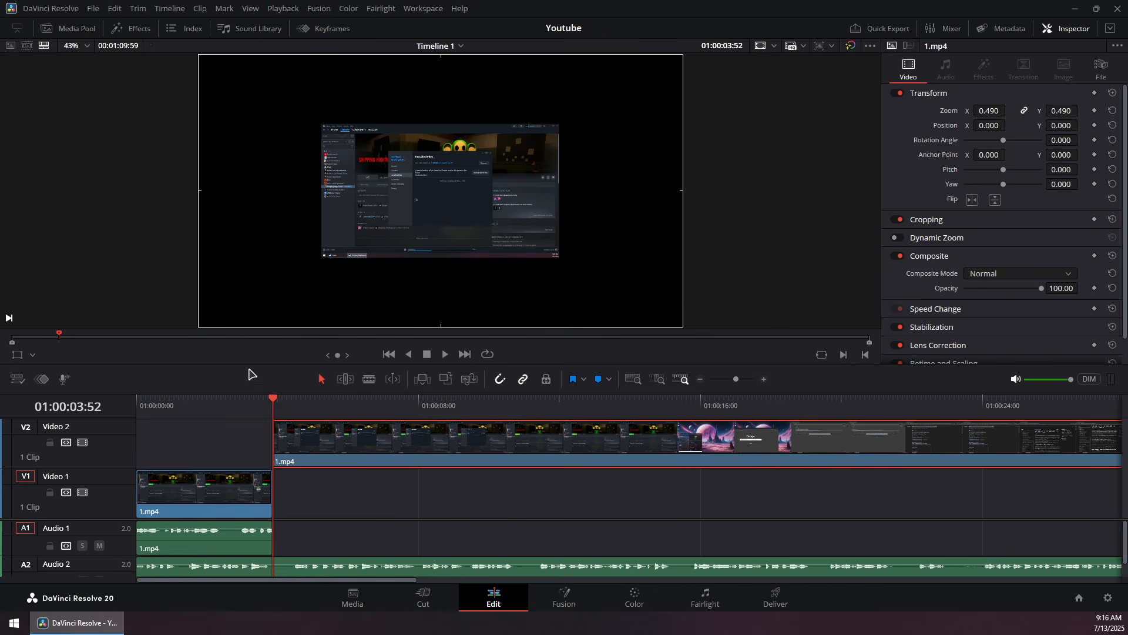
- Add a Diamond Iris video transition at the start of the Video 2 clip and play it back from 01:00:03:22
left_click(134, 30)
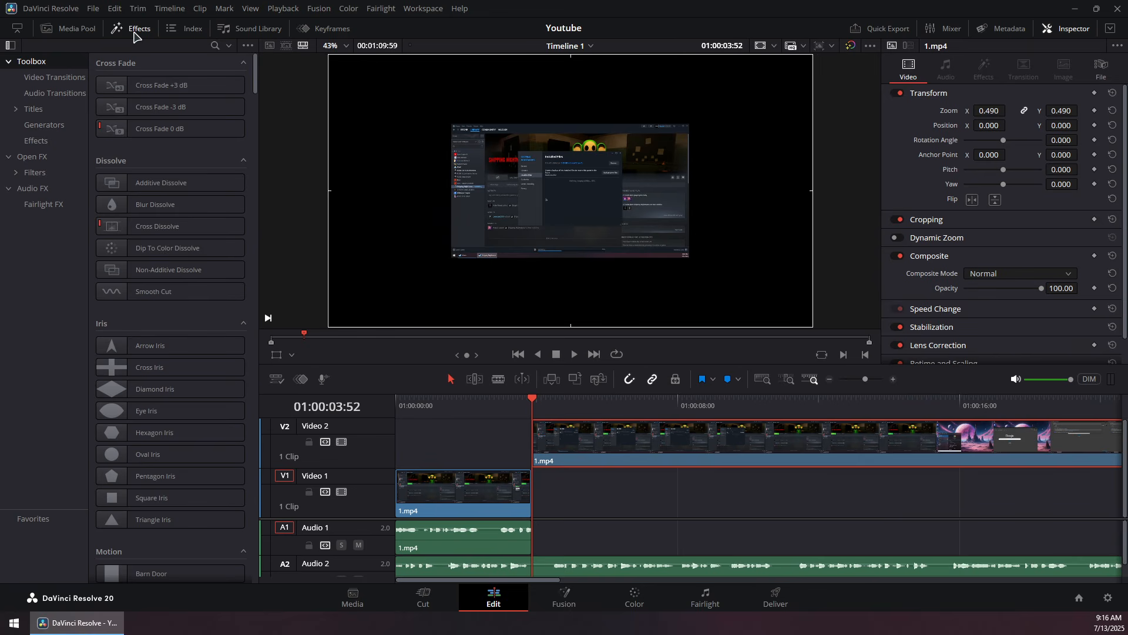
left_click(54, 82)
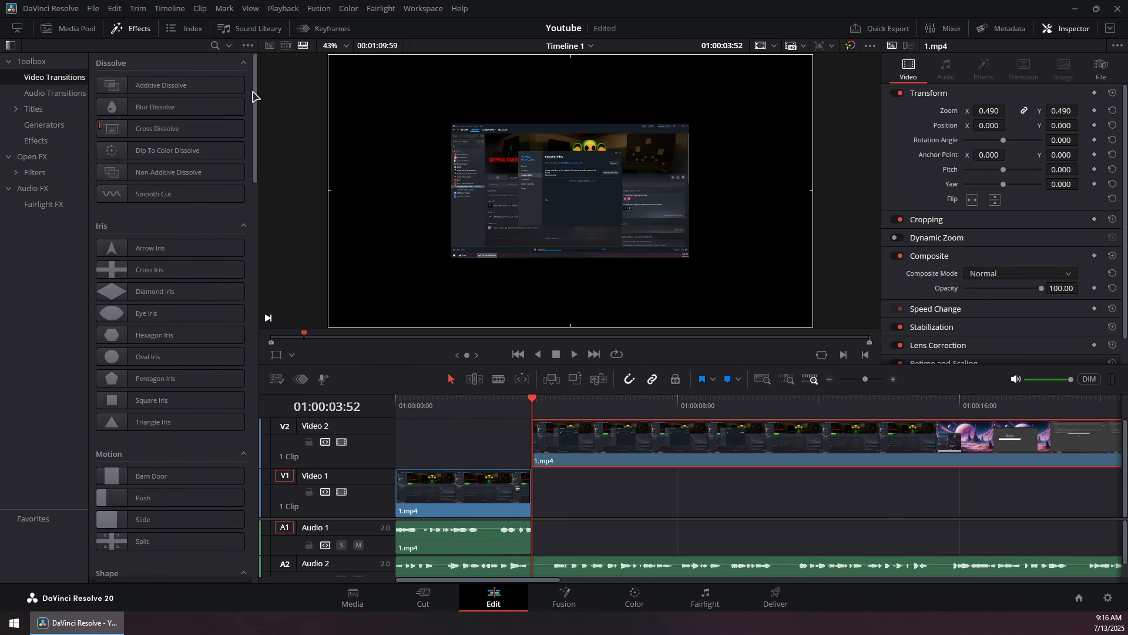
scroll(256, 113, "down", 3)
scroll(255, 122, "down", 2)
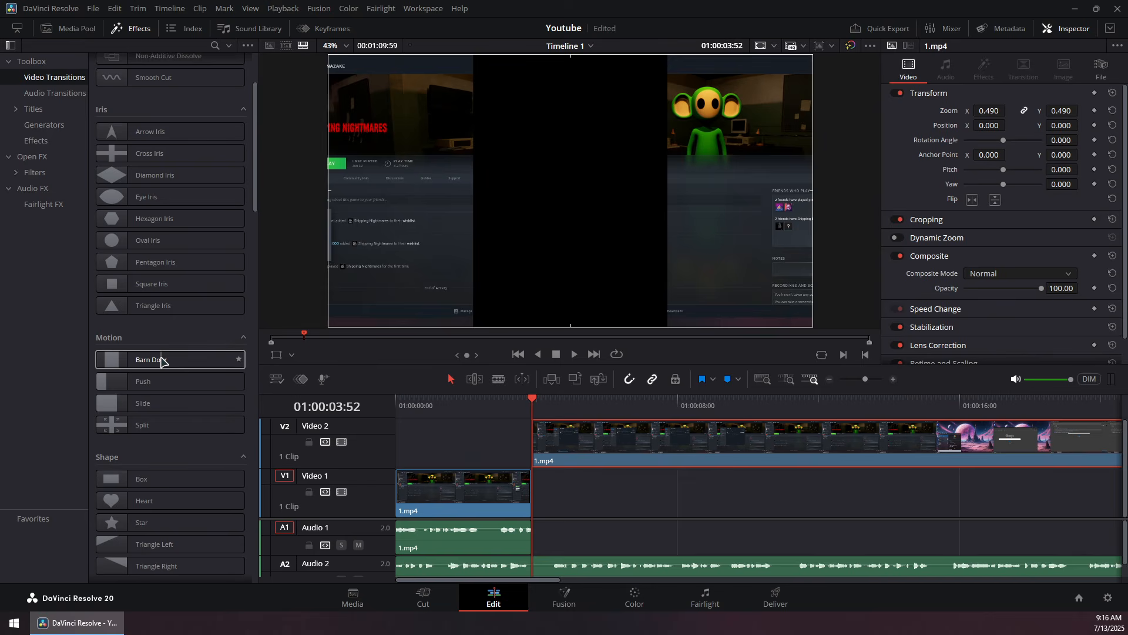
scroll(165, 259, "up", 3)
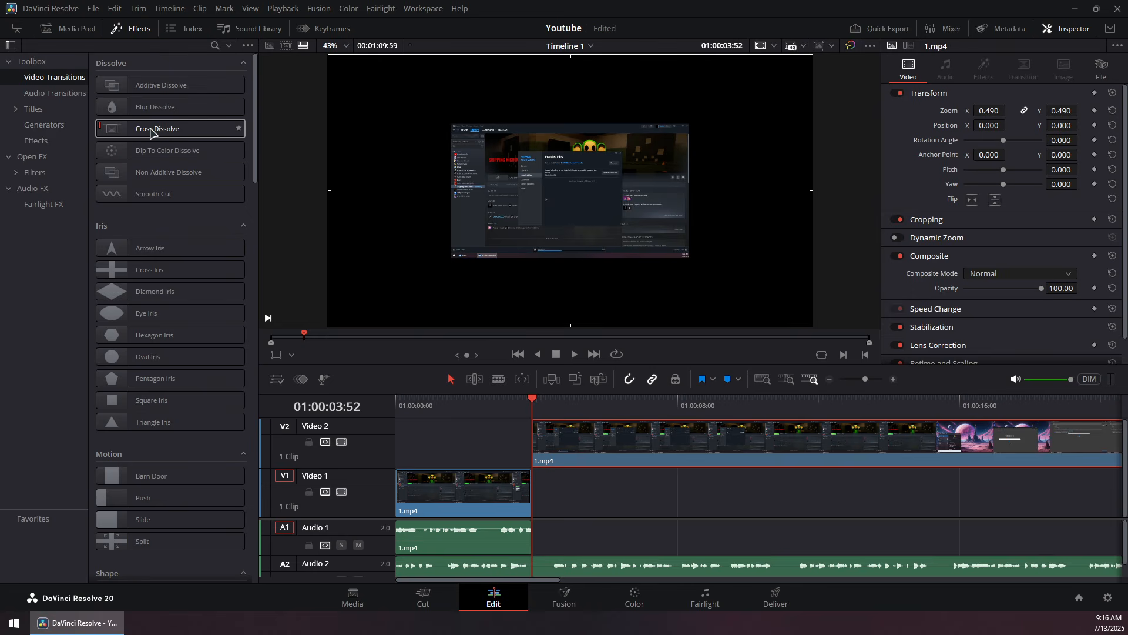
left_click_drag(112, 292, 533, 463)
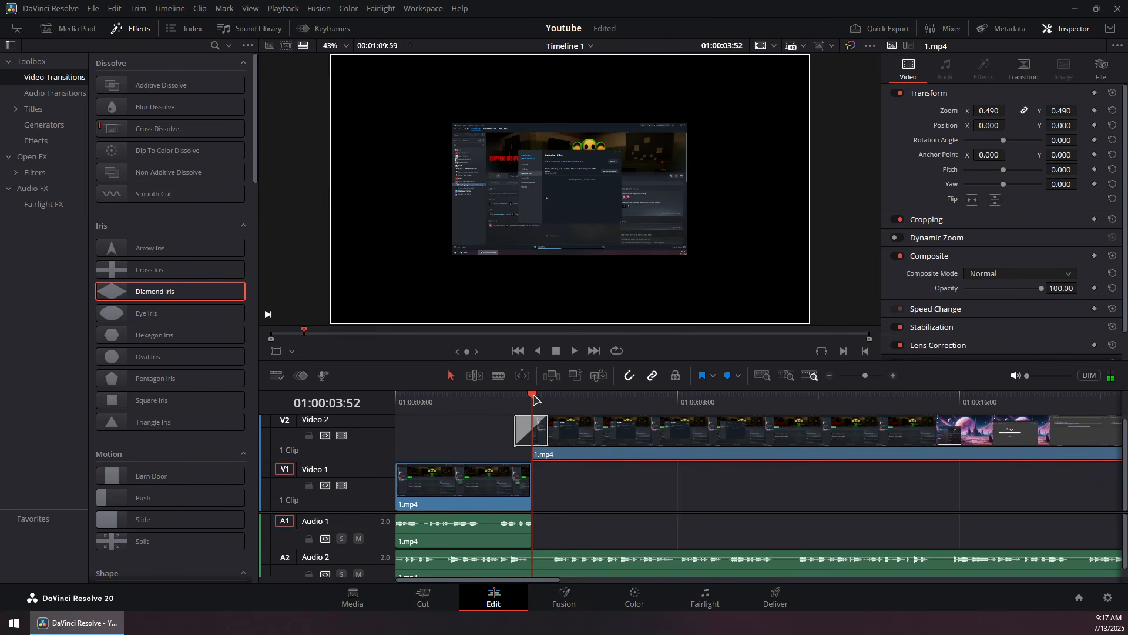
left_click_drag(533, 397, 510, 397)
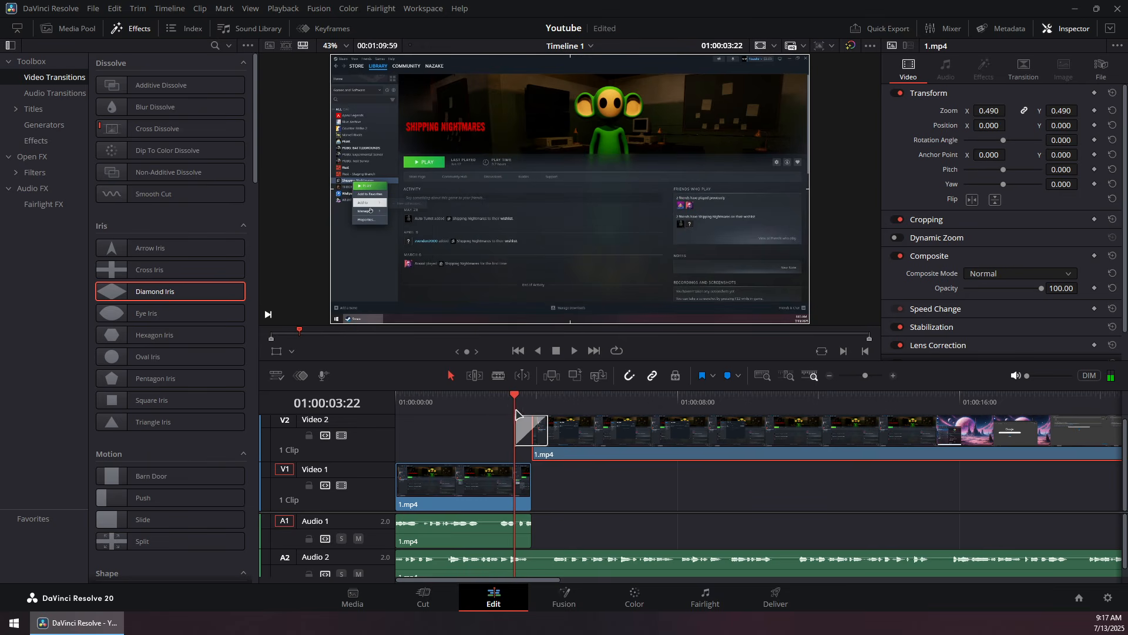
left_click(574, 351)
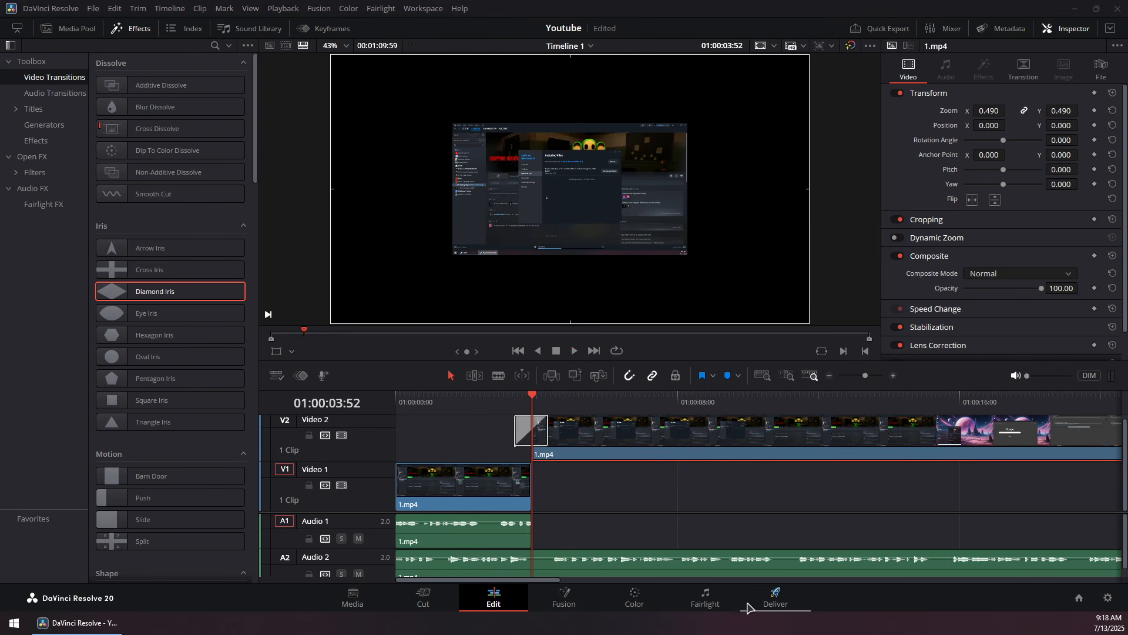
- Open the render settings, name the export file Testvideeo and set its save location to the Videos folder
left_click(774, 600)
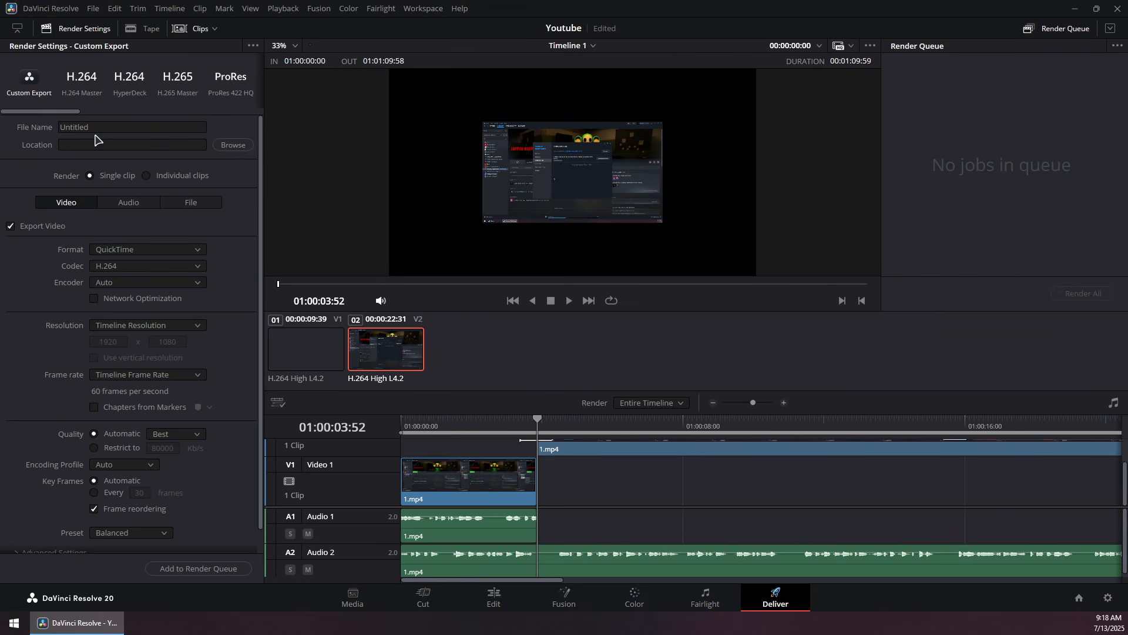
left_click_drag(92, 128, 47, 127)
type("Testvideeo")
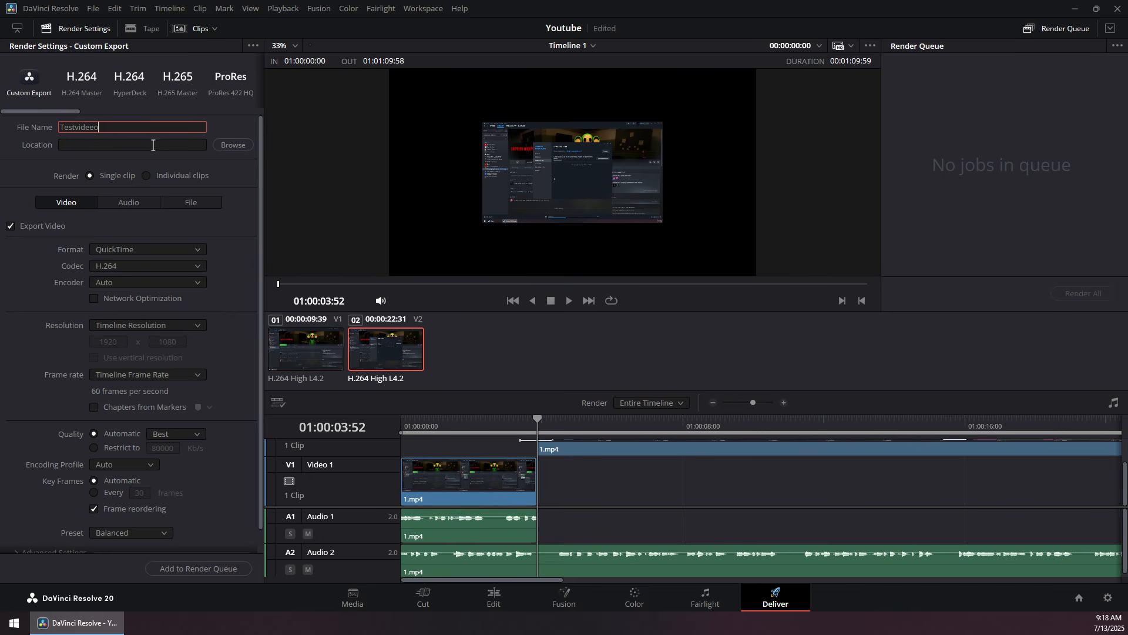
left_click(233, 145)
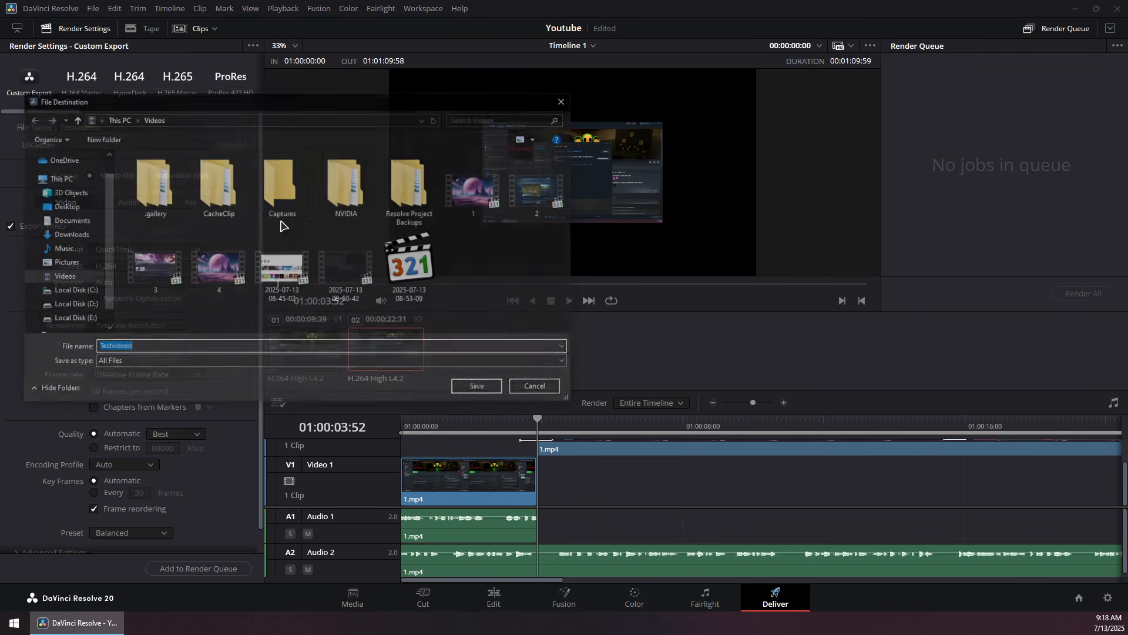
left_click(73, 278)
double_click(179, 346)
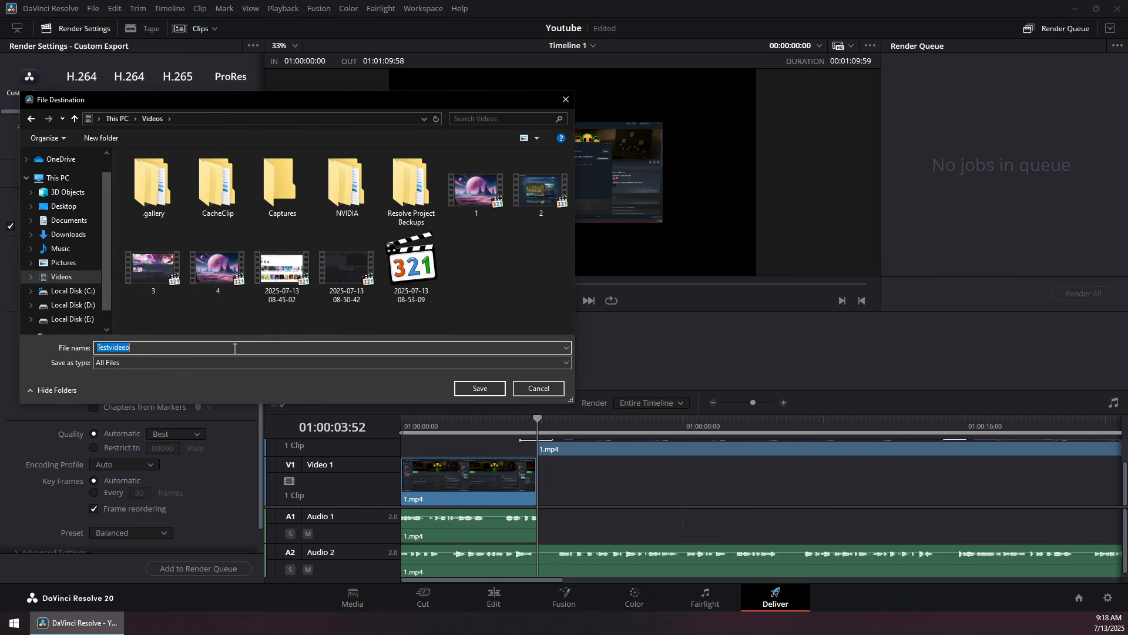
left_click(470, 386)
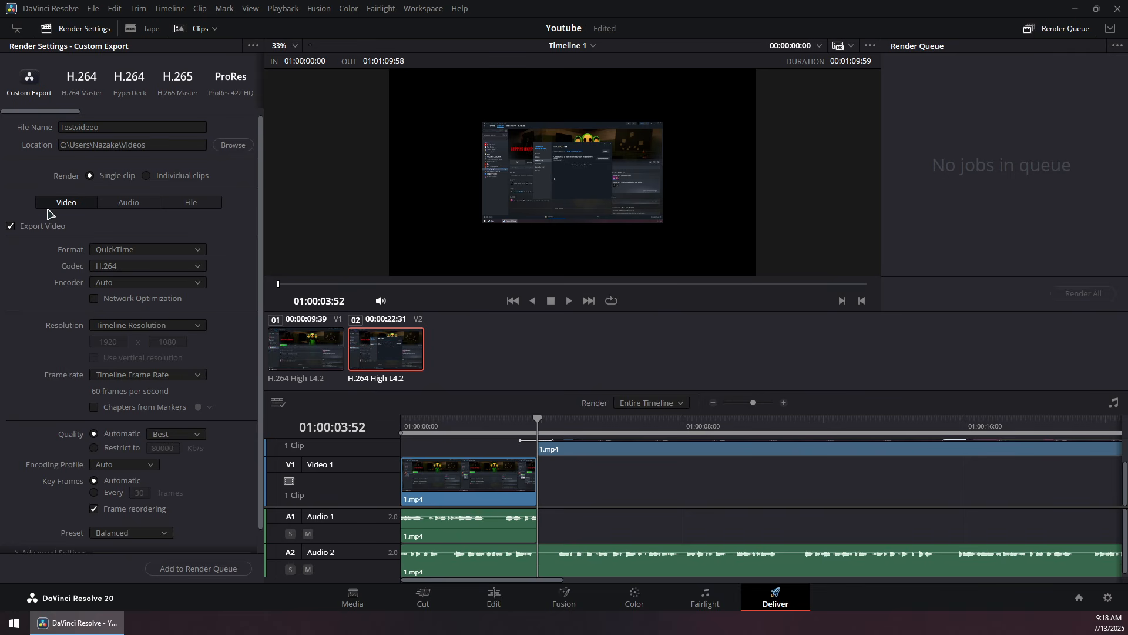
- Set the export format to MP4, then queue the timeline as a render job and start rendering it
scroll(50, 214, "down", 1)
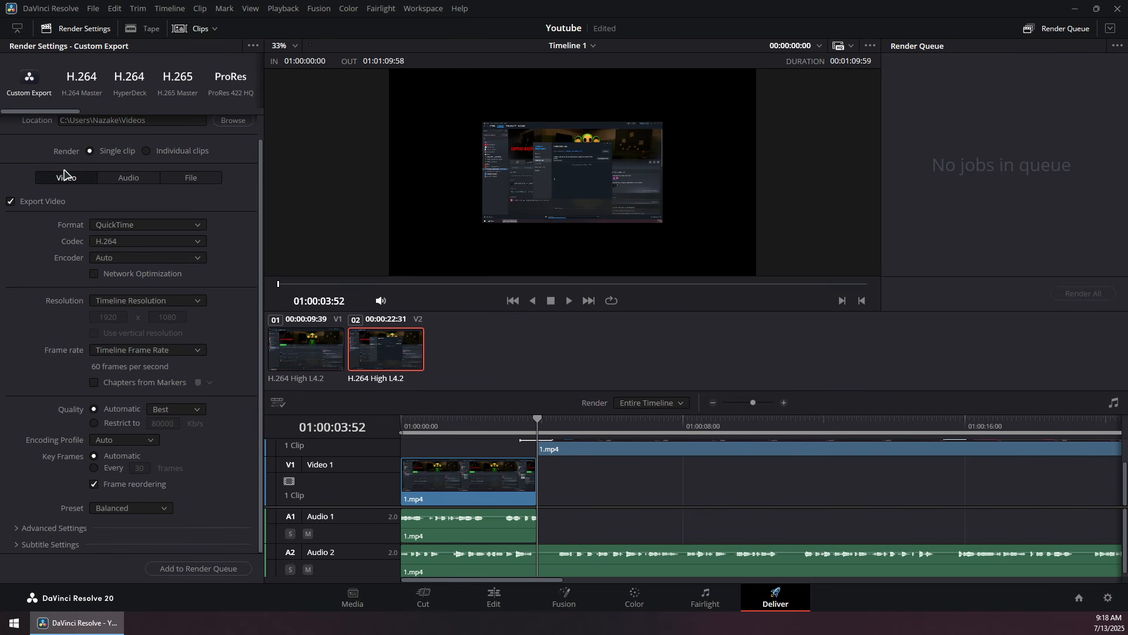
left_click(112, 226)
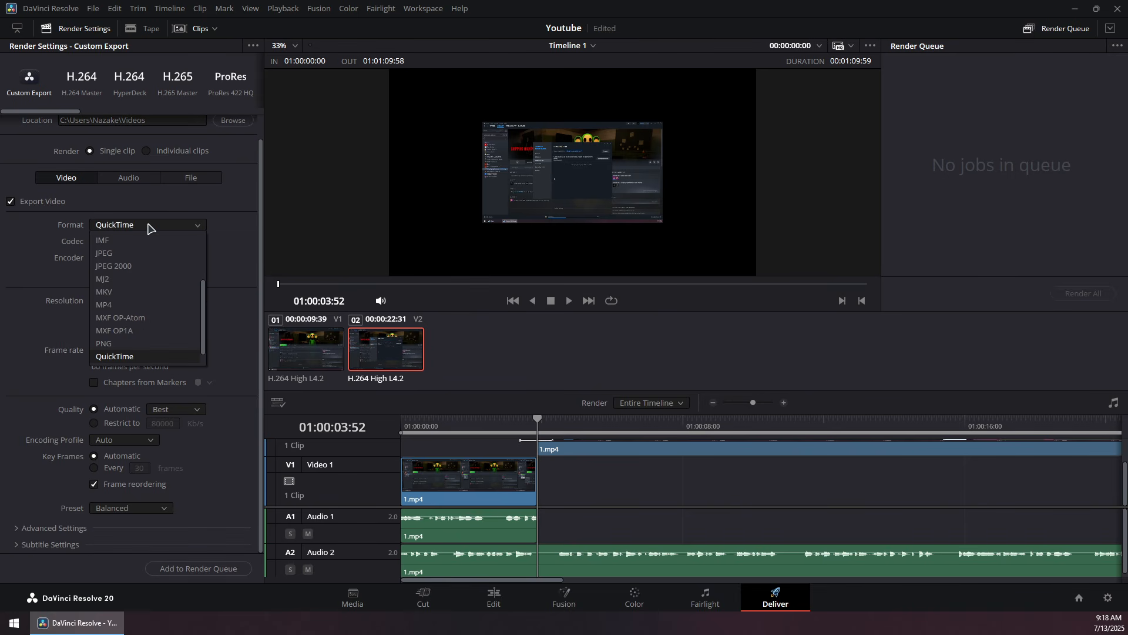
left_click(104, 305)
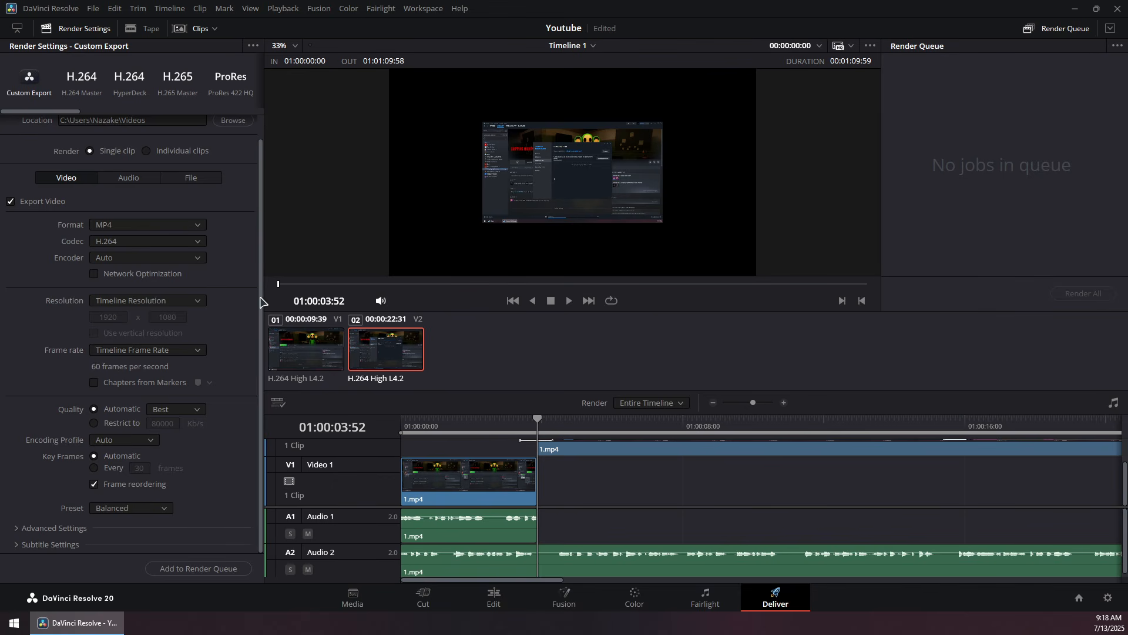
left_click(183, 569)
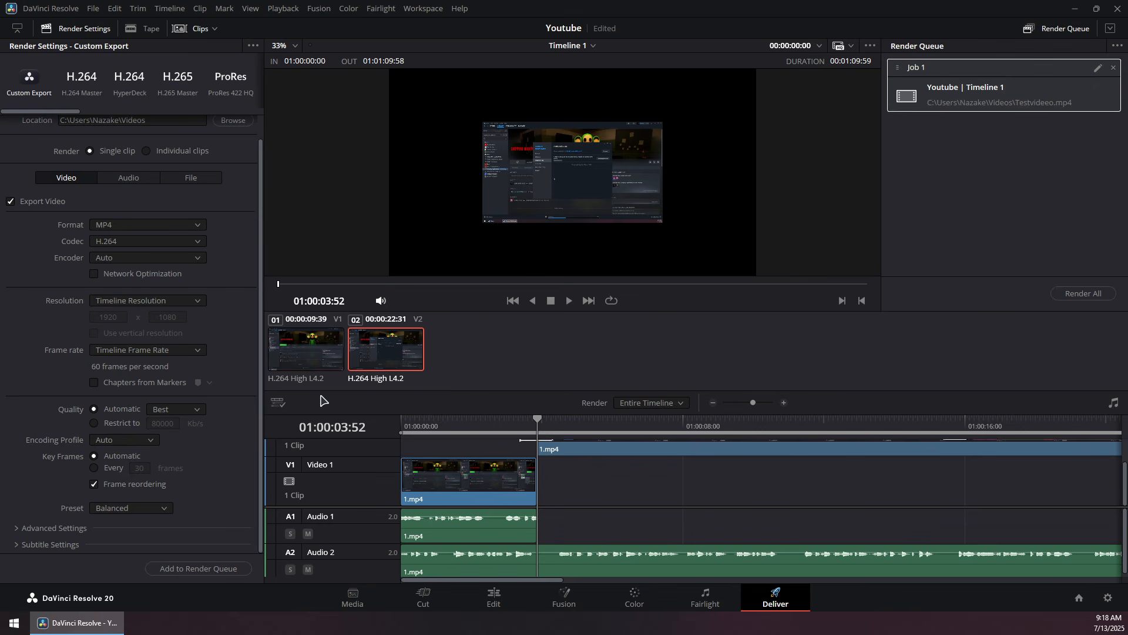
left_click(1088, 294)
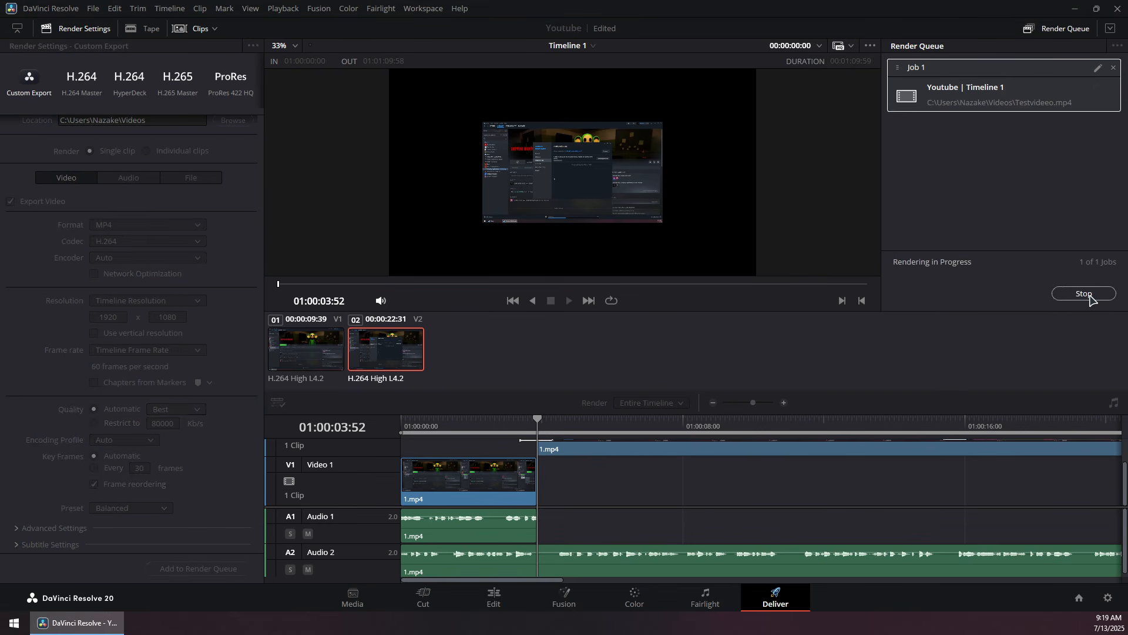